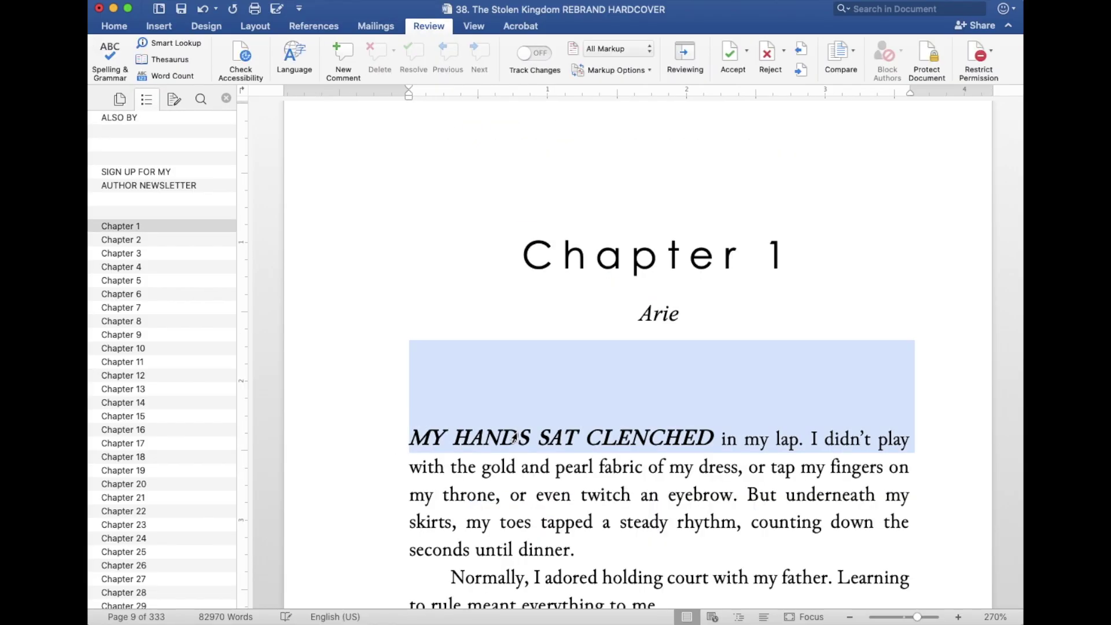
- Insert a new comment on Chapter 1's opening line
left_click(343, 58)
- Type 'Work on this chap' into the new Chapter 1 comment
type("Work on this chap")
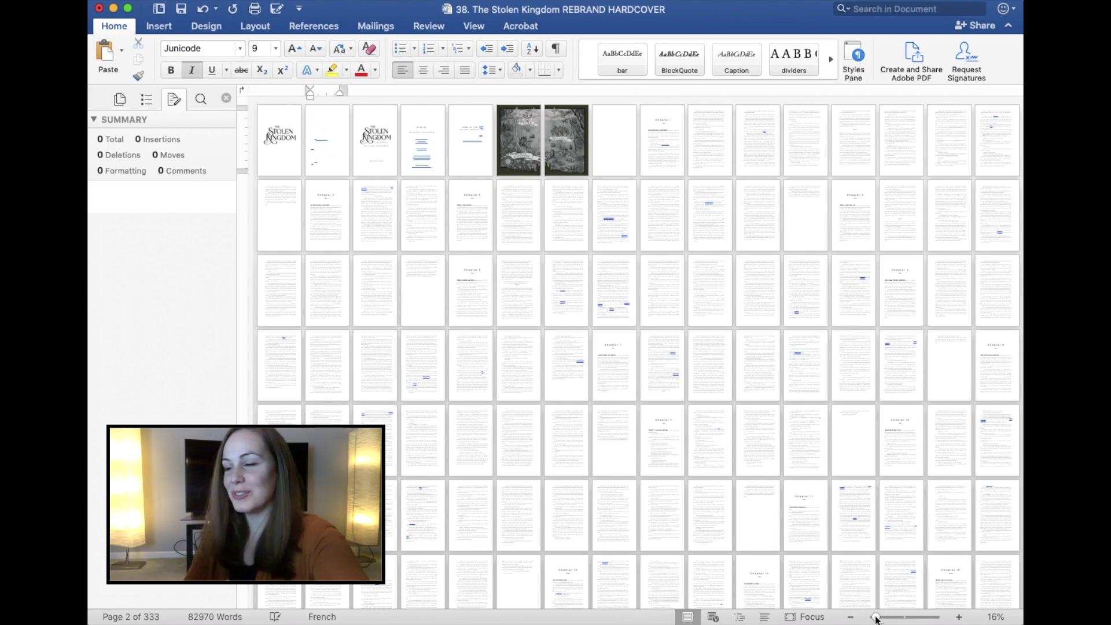
- Zoom the manuscript up to about 241% and scroll down past the title page
left_click(889, 618)
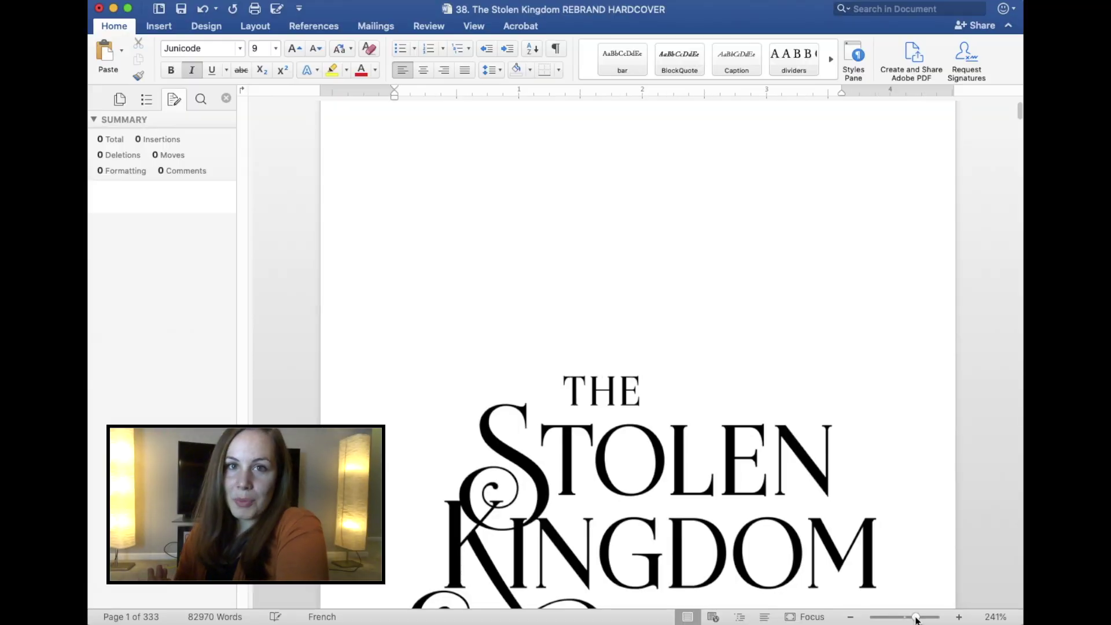
scroll(935, 519, "down", 10)
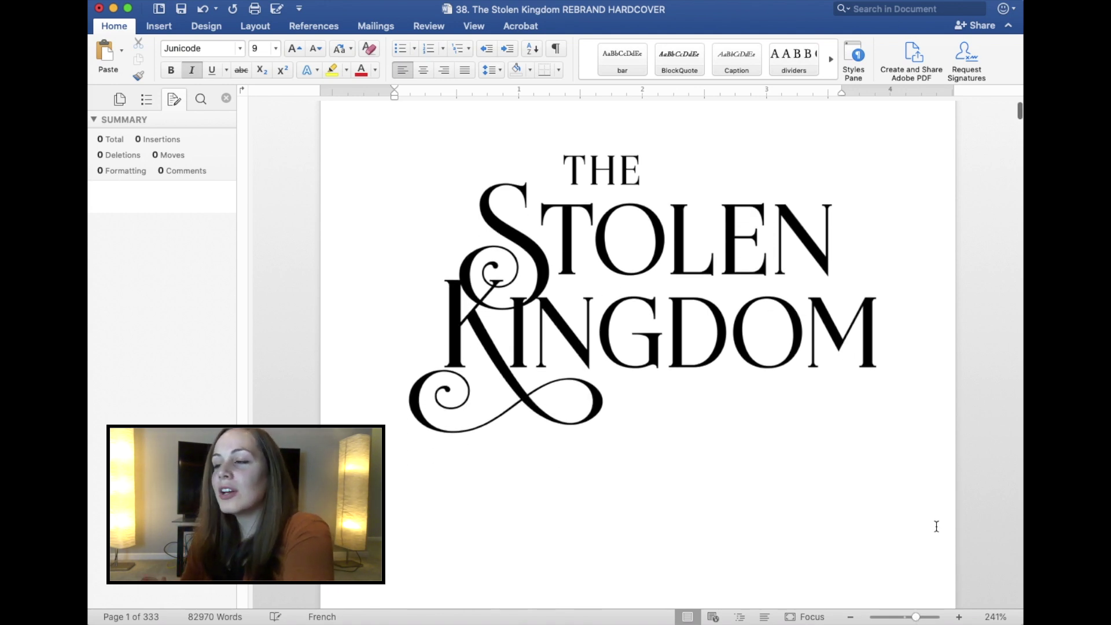
scroll(940, 531, "down", 3)
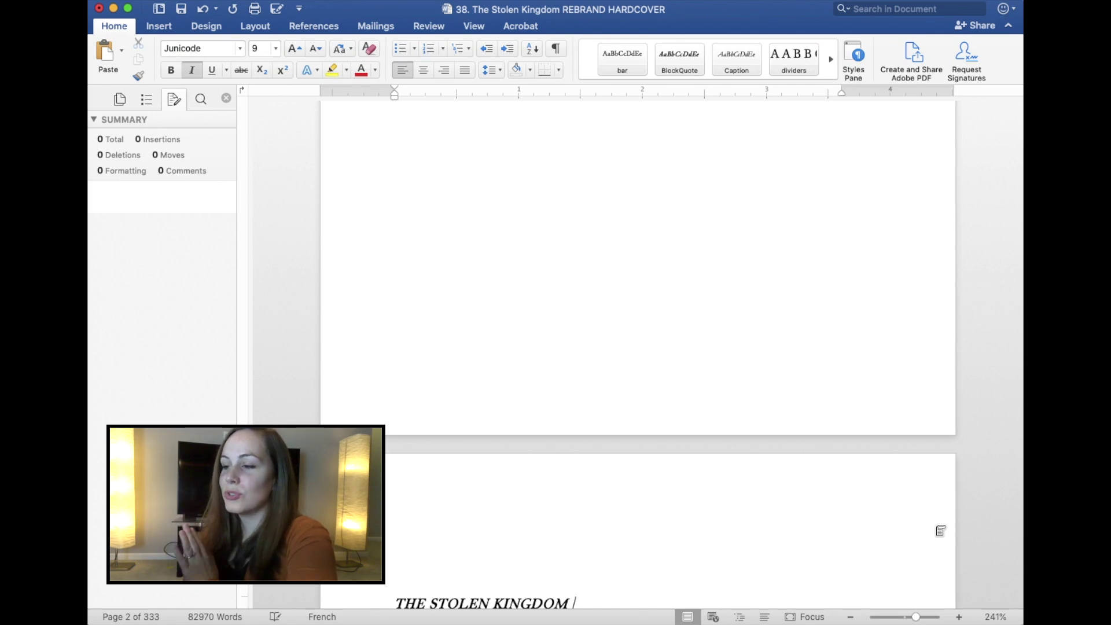
left_click(959, 618)
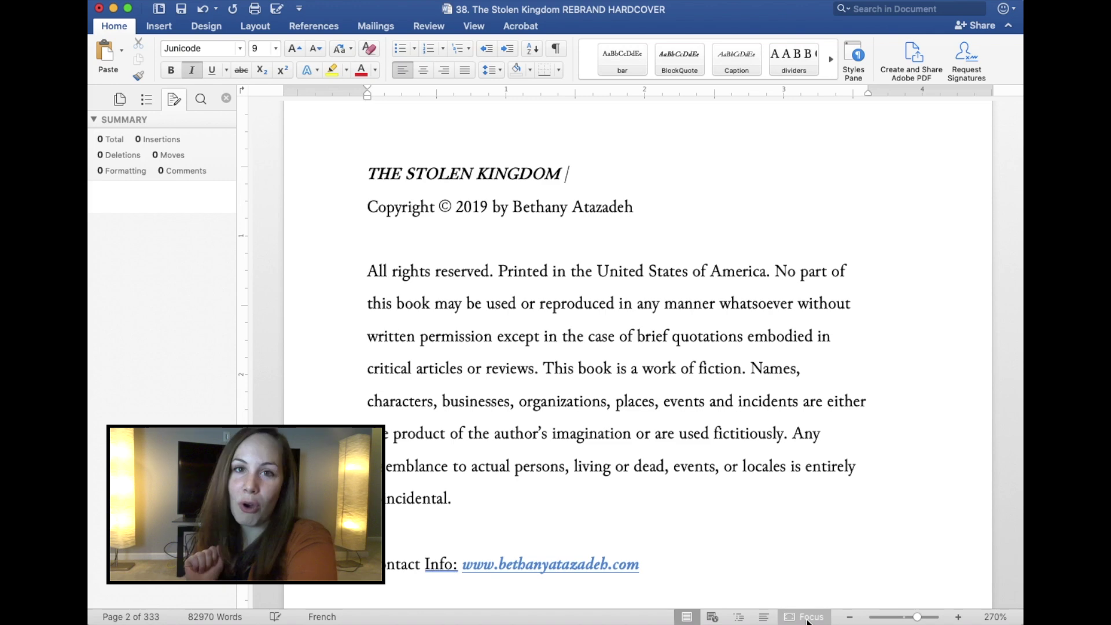
left_click(517, 602)
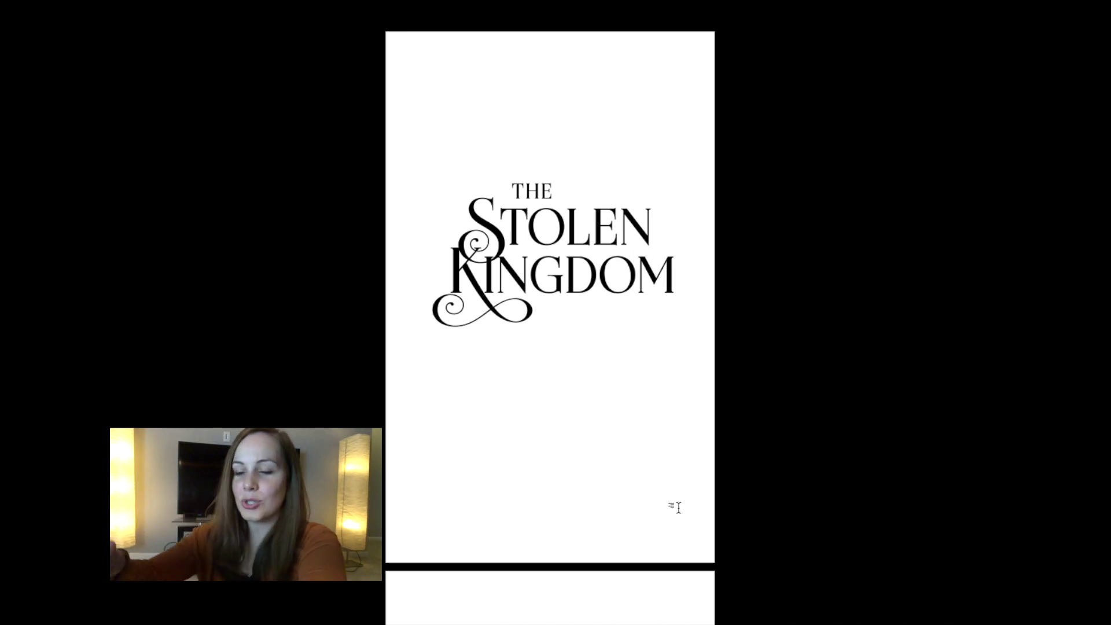
key("Escape")
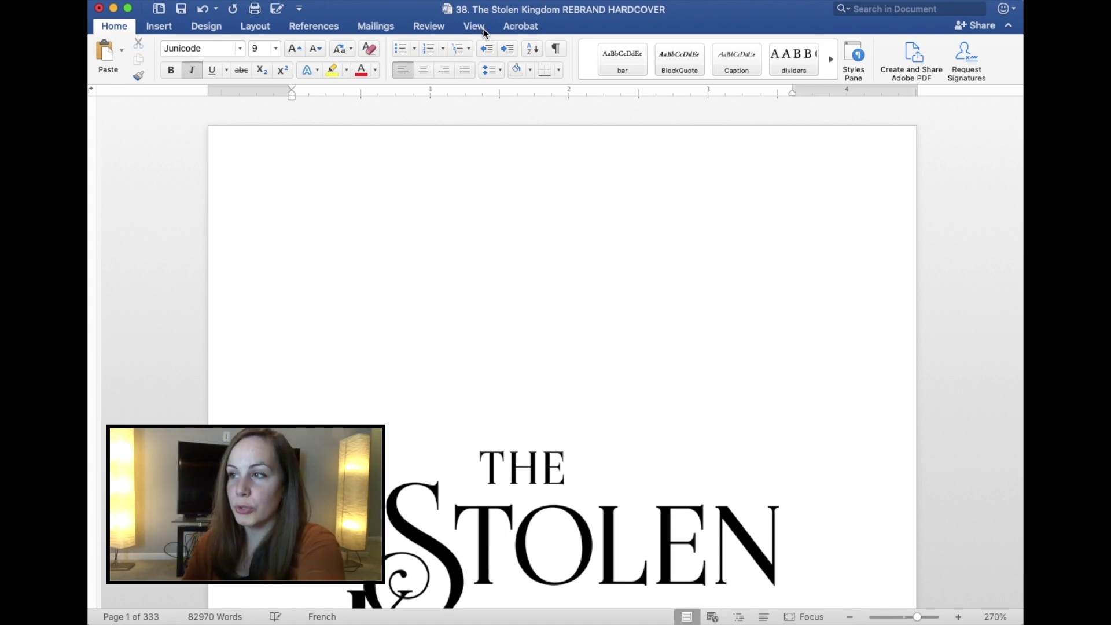
- Show the View tab, then check the Word version in About Word and close it
left_click(484, 29)
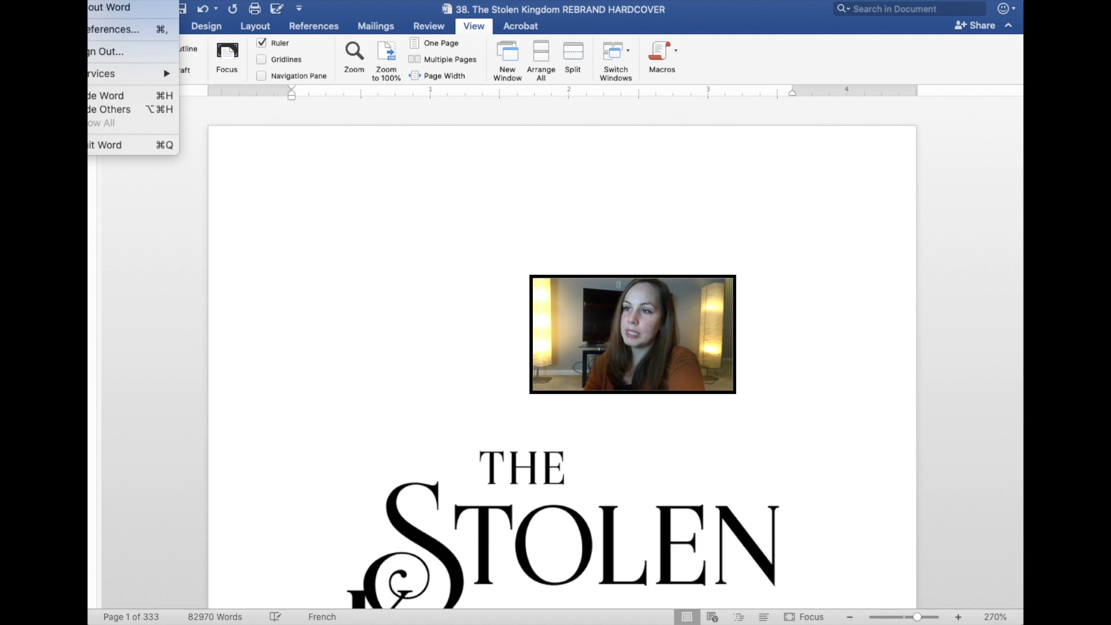
left_click(97, 8)
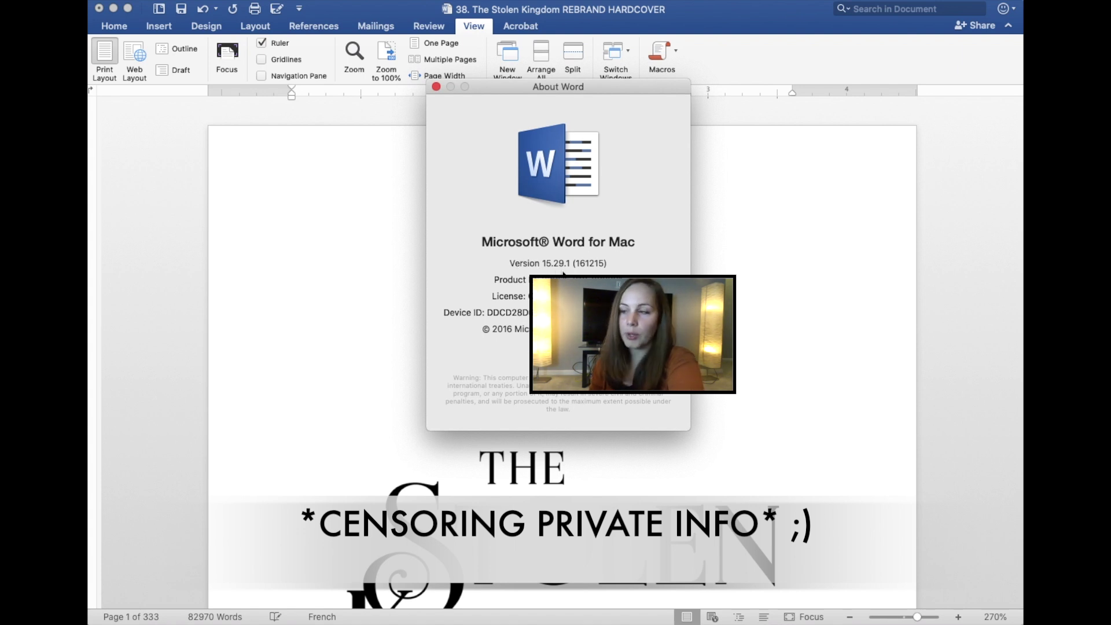
left_click(436, 86)
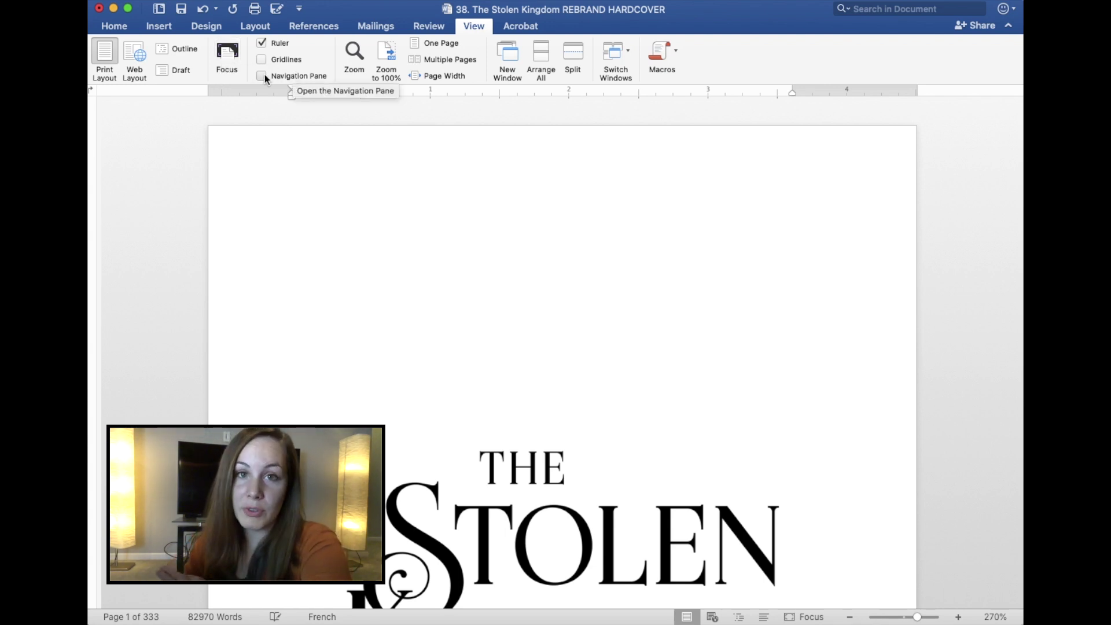
- Show the Navigation Pane, jump to the author bio on the last page, then list headings
left_click(262, 75)
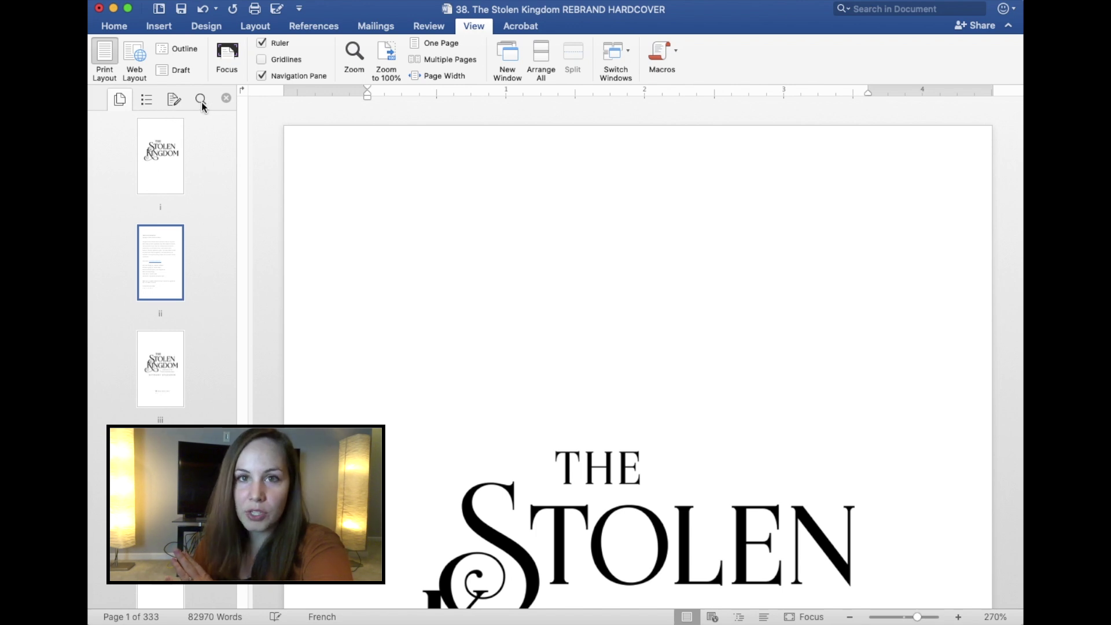
scroll(203, 208, "down", 20)
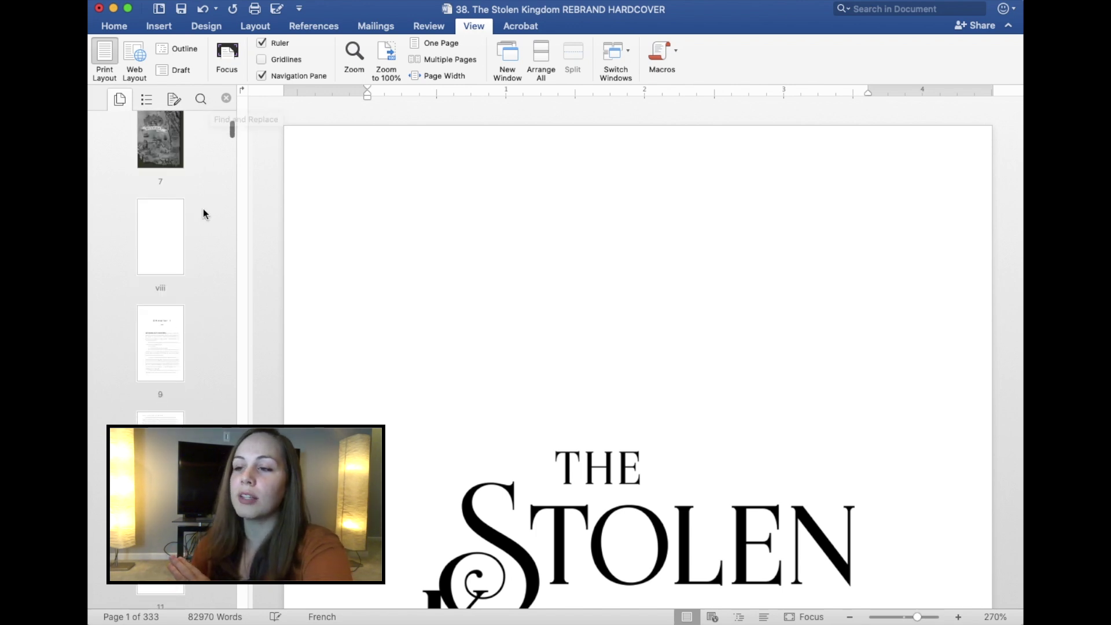
scroll(203, 209, "down", 20)
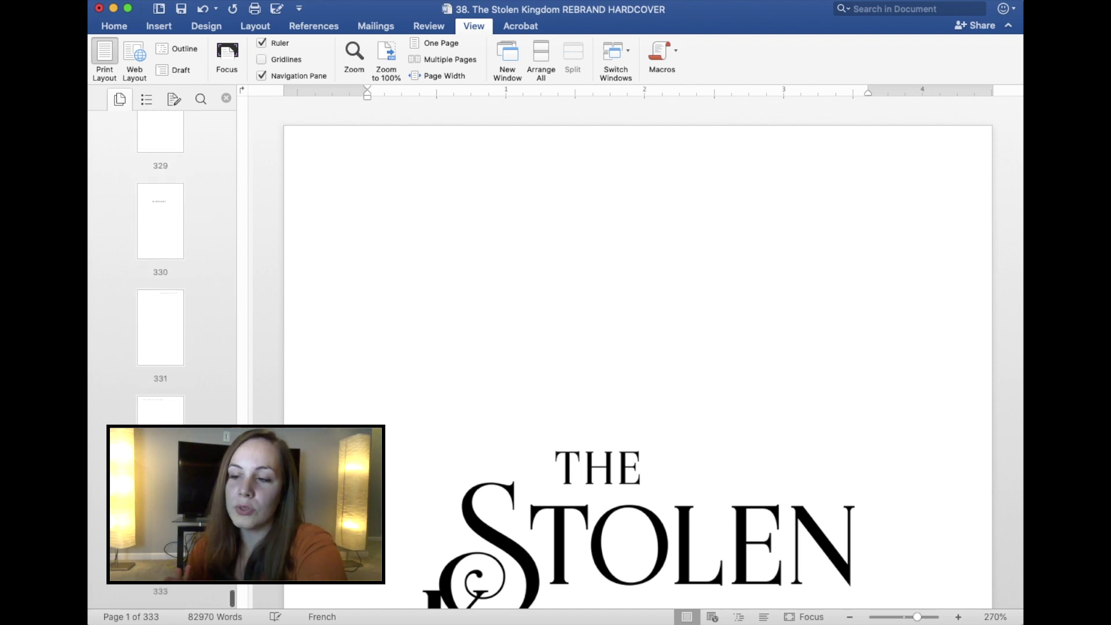
left_click(160, 544)
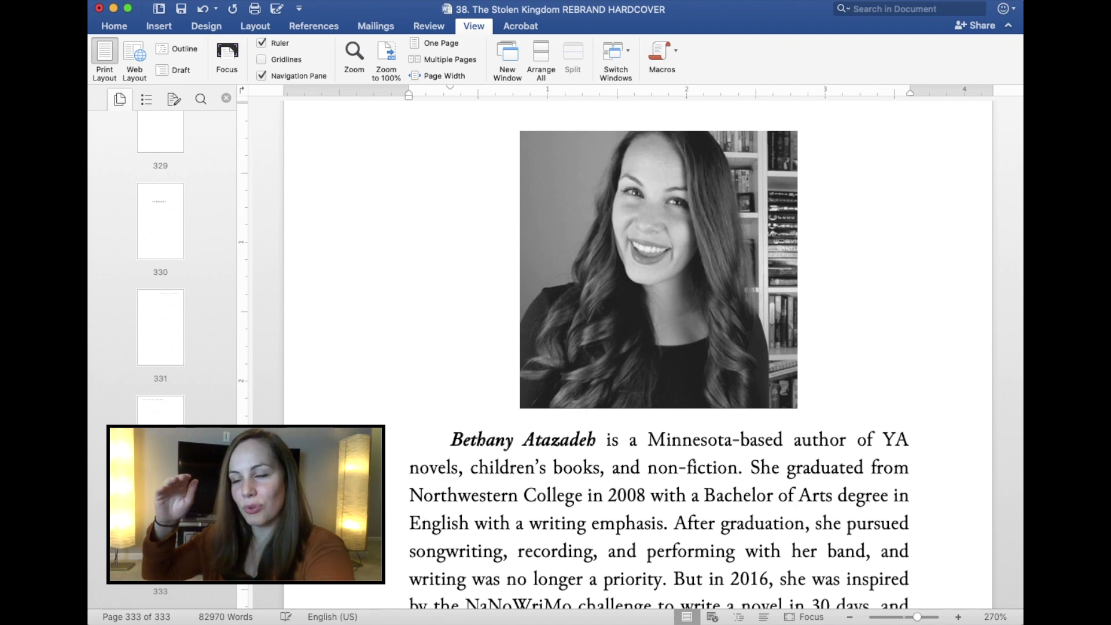
scroll(769, 221, "up", 2)
scroll(769, 221, "up", 3)
left_click(146, 99)
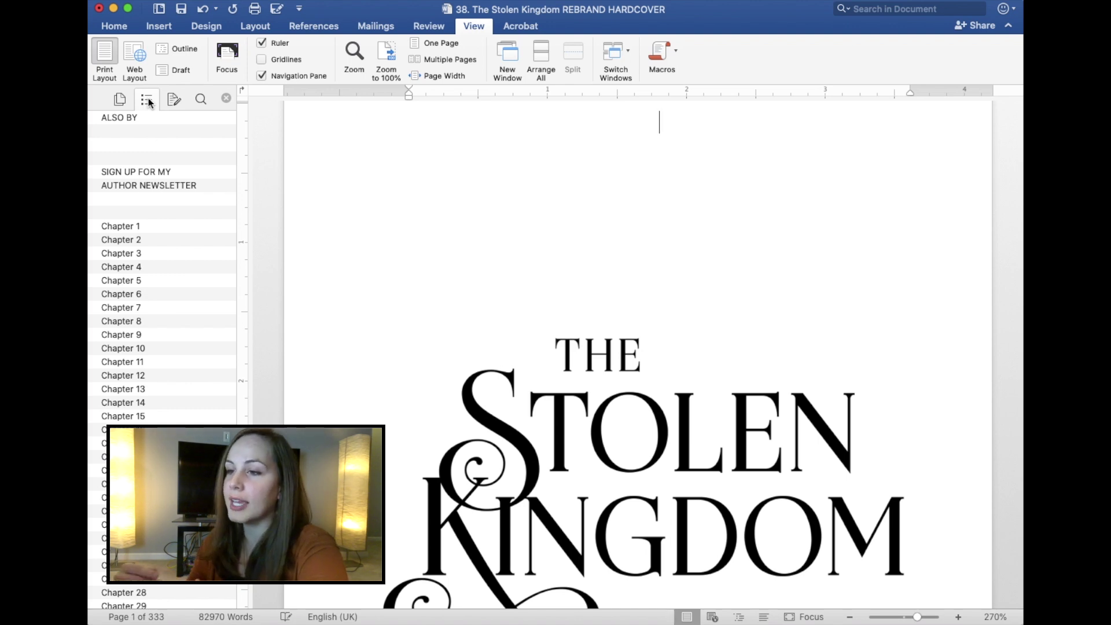
- Use the Navigation Pane headings to jump to Chapter 1, then Chapter 2
scroll(168, 200, "down", 10)
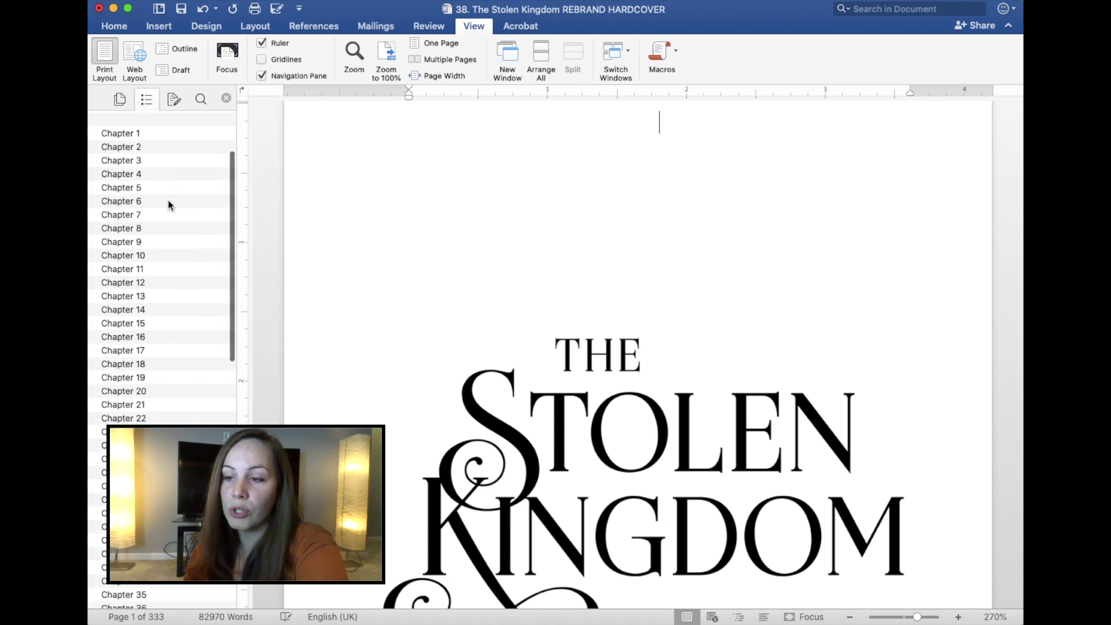
scroll(168, 204, "down", 5)
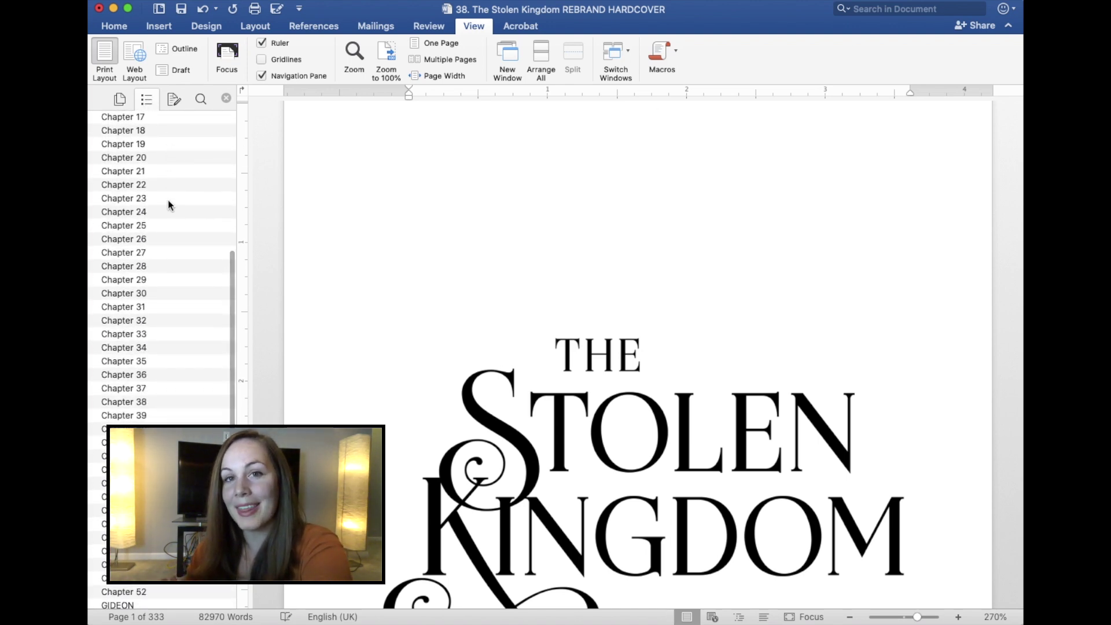
scroll(167, 204, "down", 6)
scroll(168, 199, "down", 4)
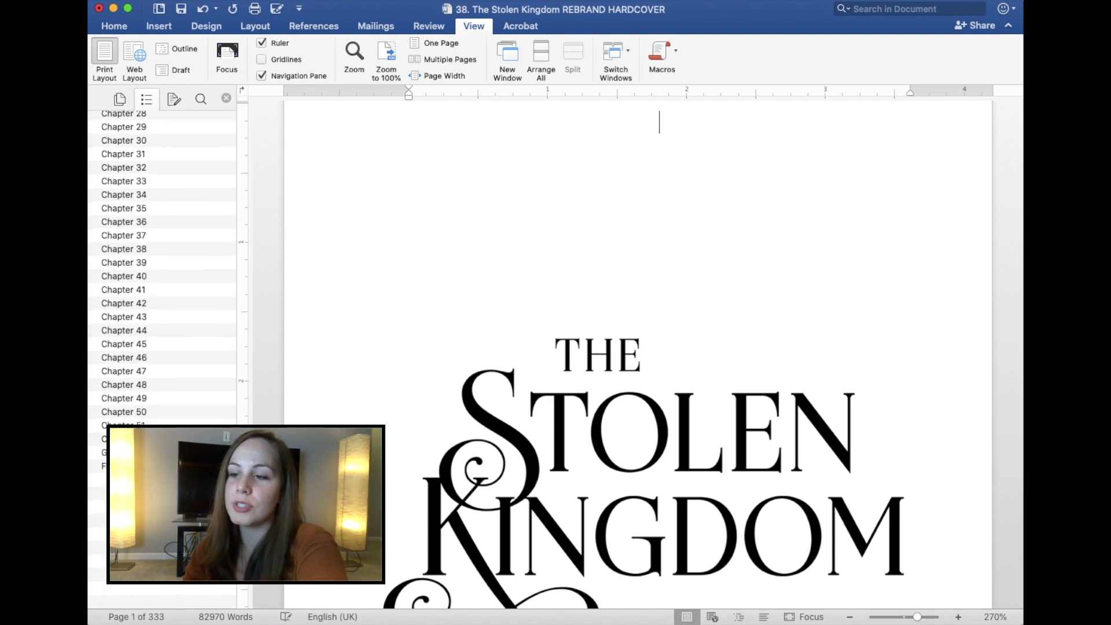
scroll(152, 227, "up", 15)
left_click(151, 227)
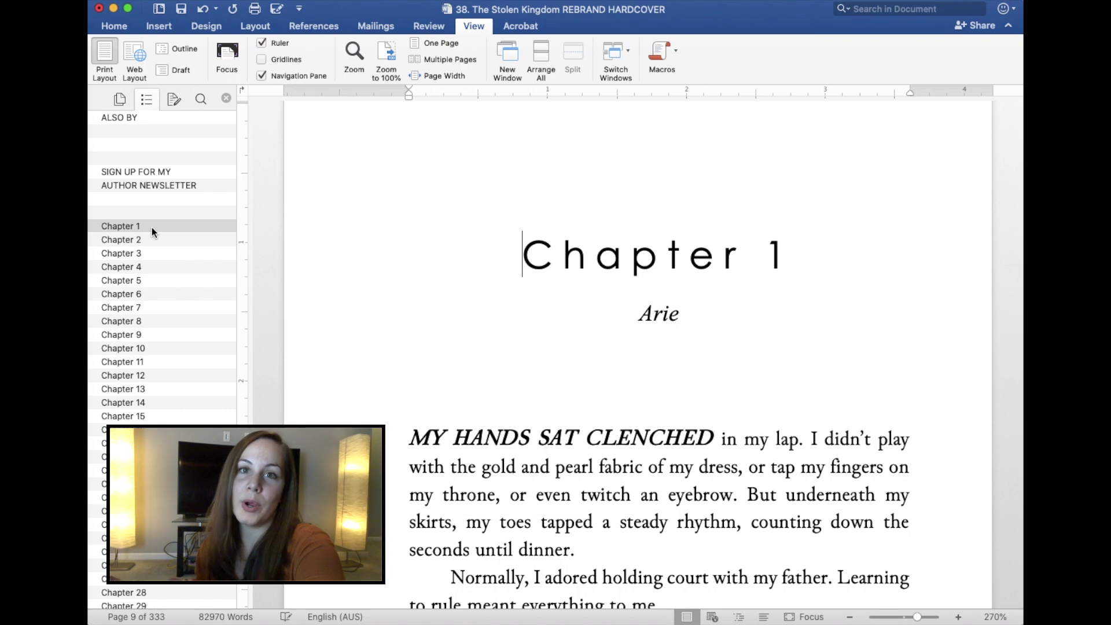
left_click(141, 241)
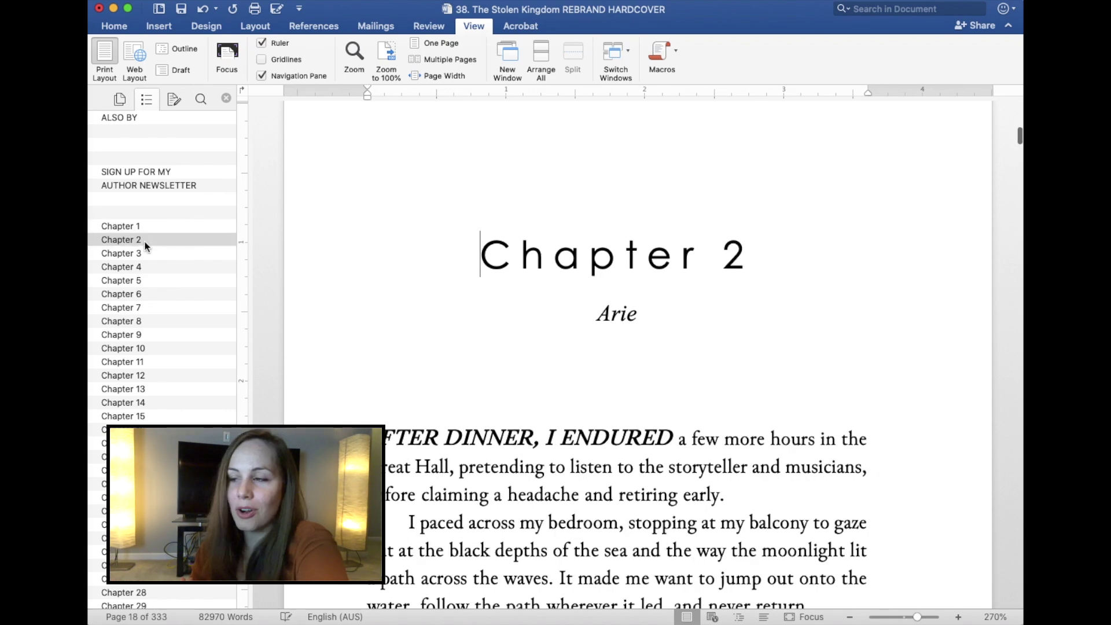
- Jump to the newsletter sign-up page, then the ALSO BY page, and scroll its series lists
left_click(149, 172)
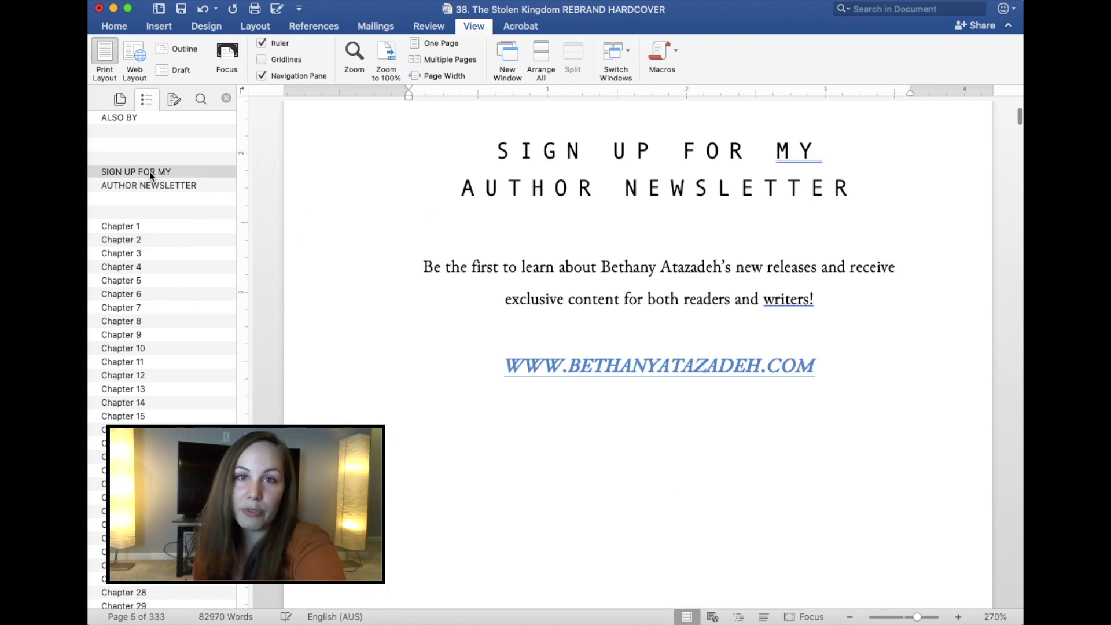
left_click(130, 127)
left_click(130, 118)
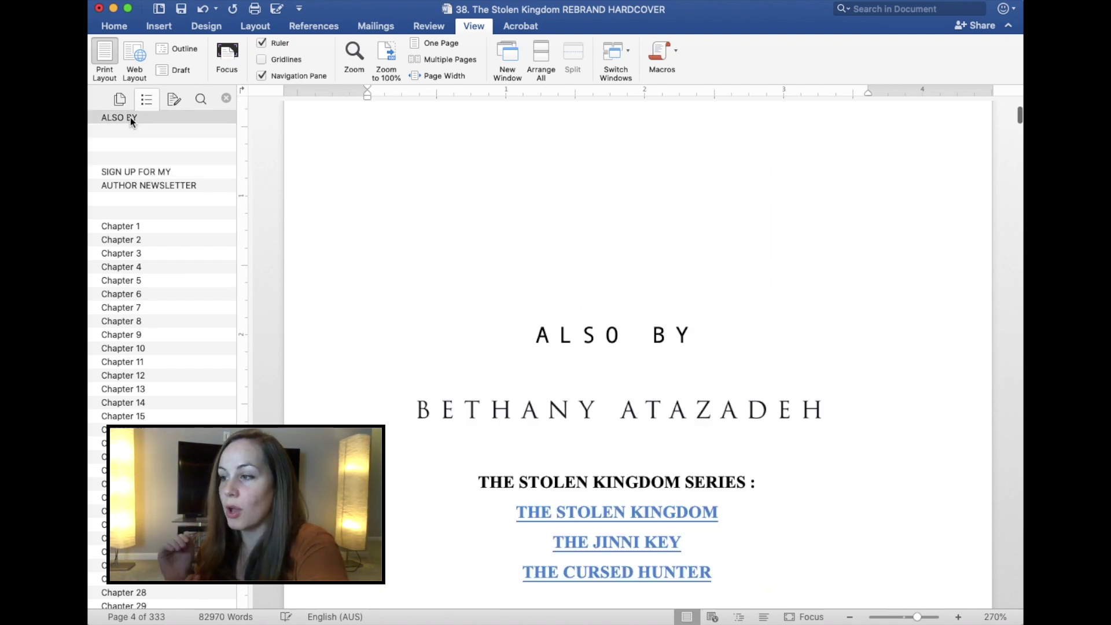
scroll(553, 239, "down", 5)
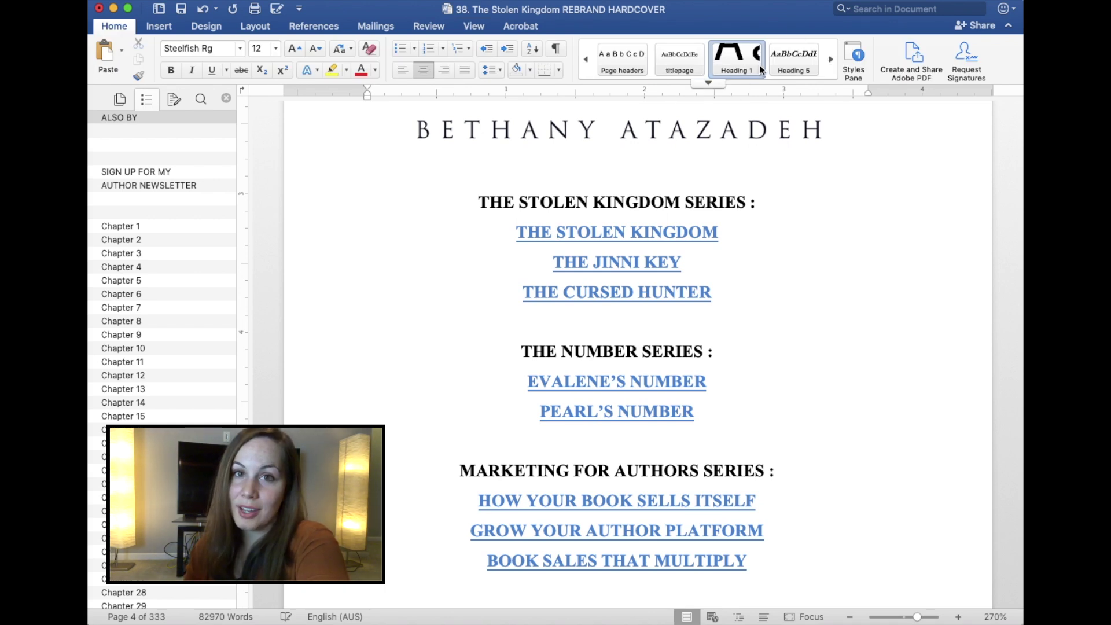
- Show the Reviewing Pane from the View tab, then bring up the Review tab's tools
left_click(473, 25)
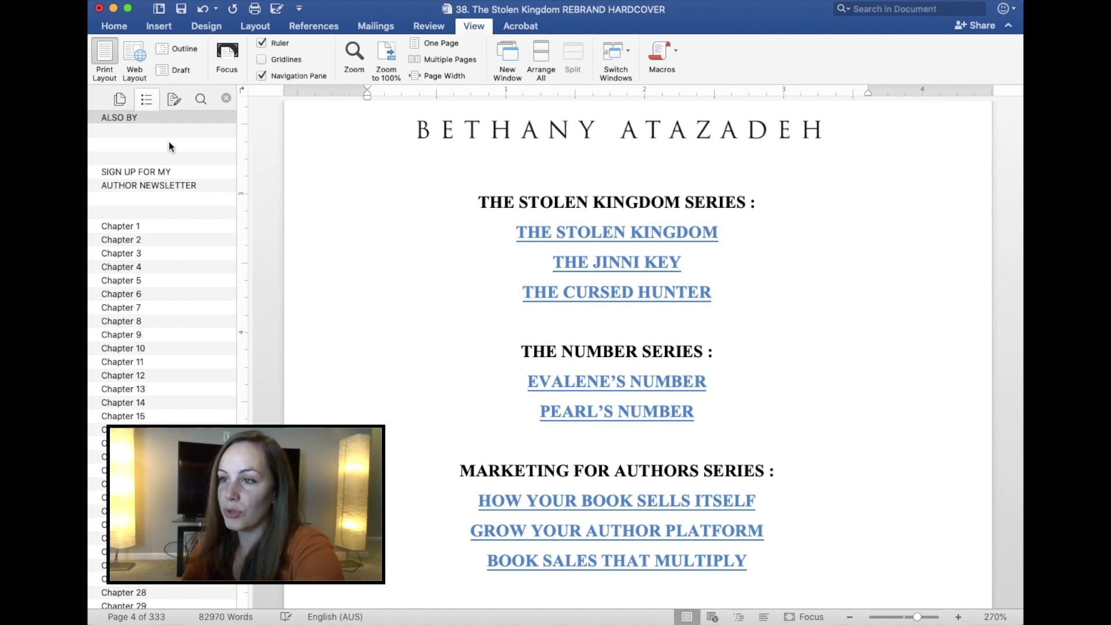
left_click(172, 100)
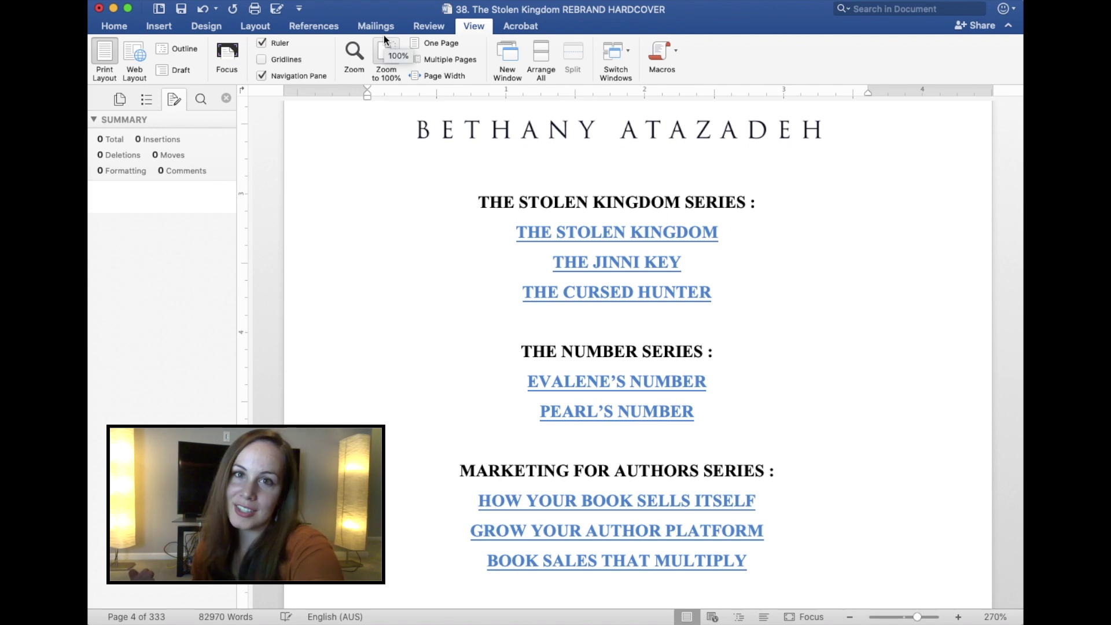
left_click(426, 27)
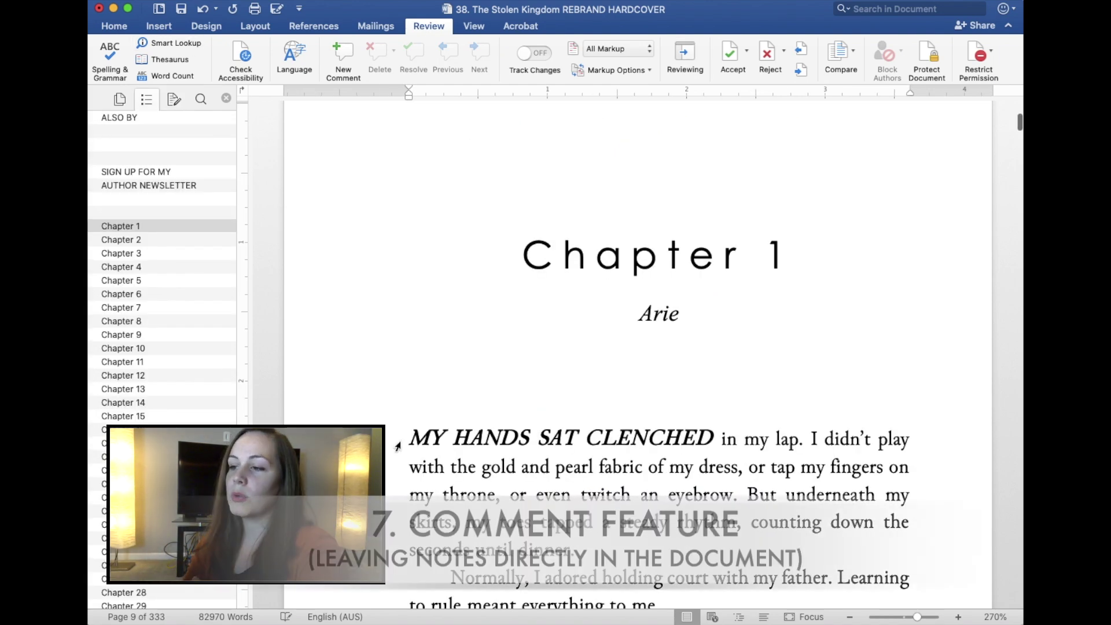
- Select Chapter 1's first line, 'MY HANDS SAT CLENCHED', and insert a new comment on it
left_click_drag(409, 347, 514, 438)
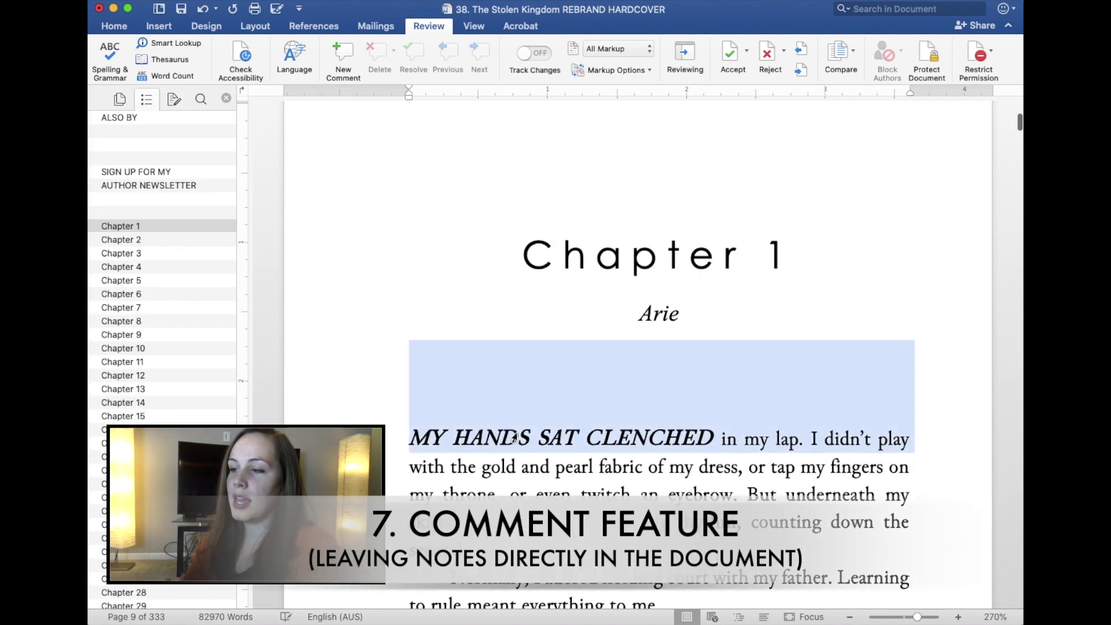
left_click(342, 61)
- Type 'Work on this chapter. Needs more X and Y' into the Chapter 1 comment
type("Work ")
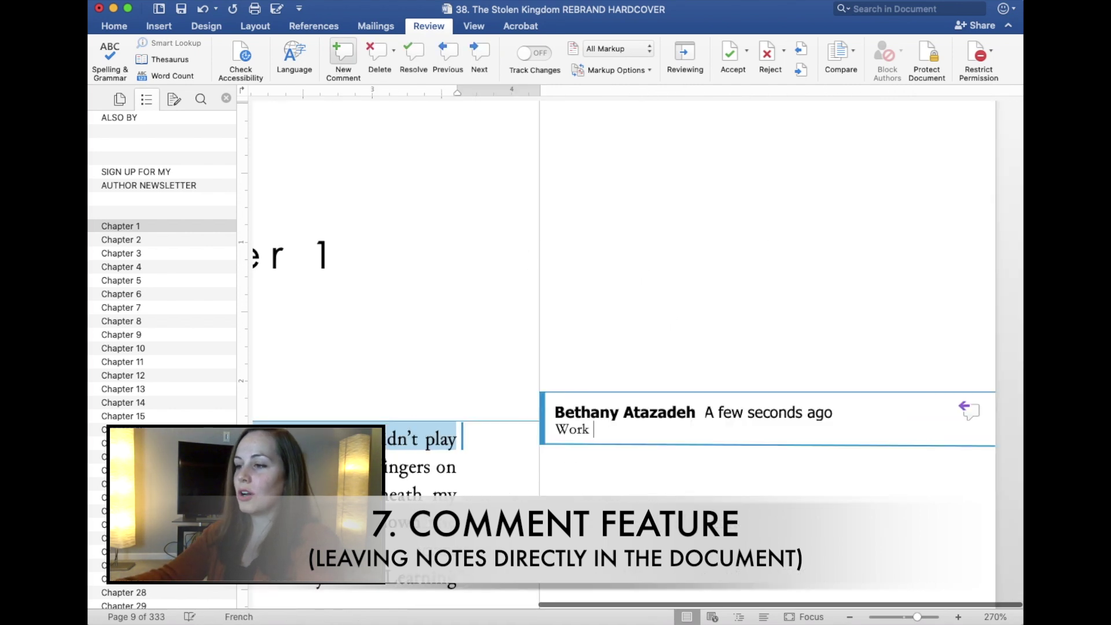
type("on this chapter. ")
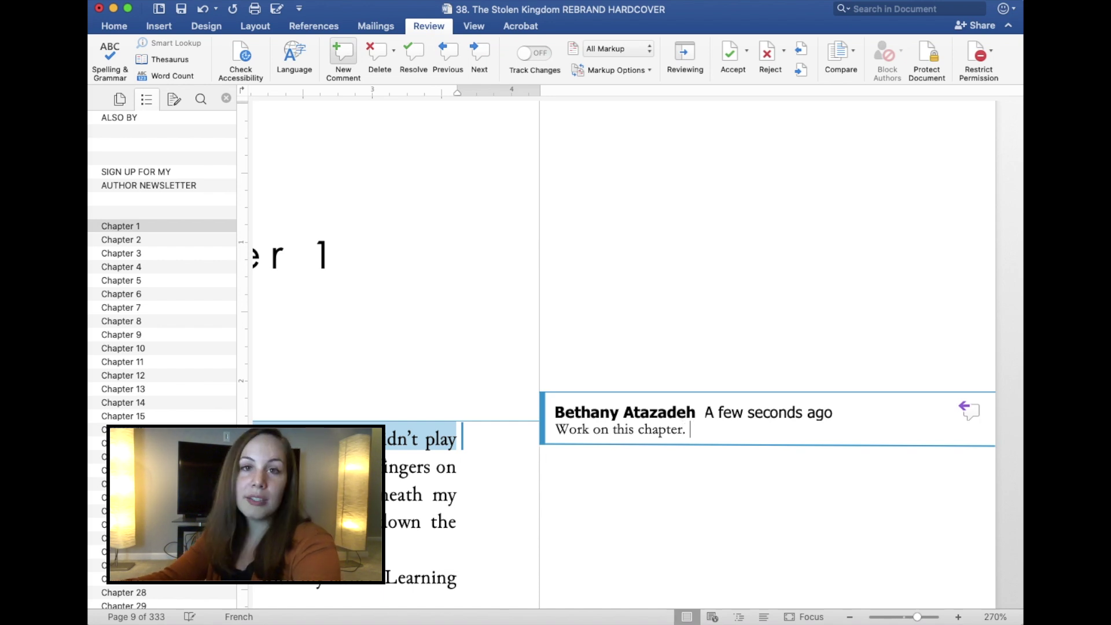
type("Need")
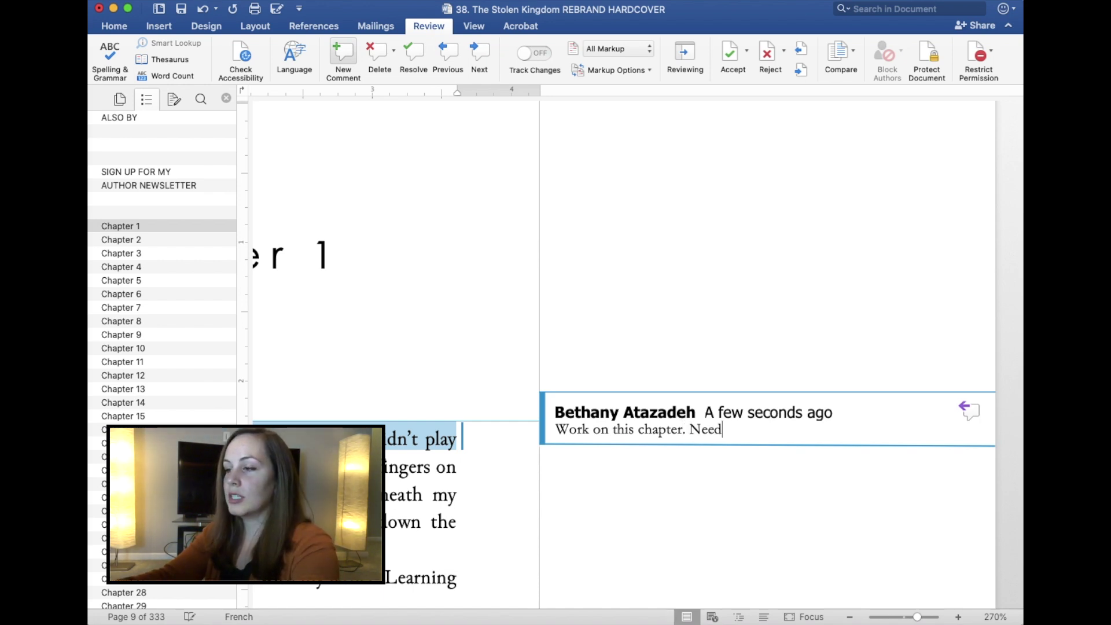
type("s more X and Y.")
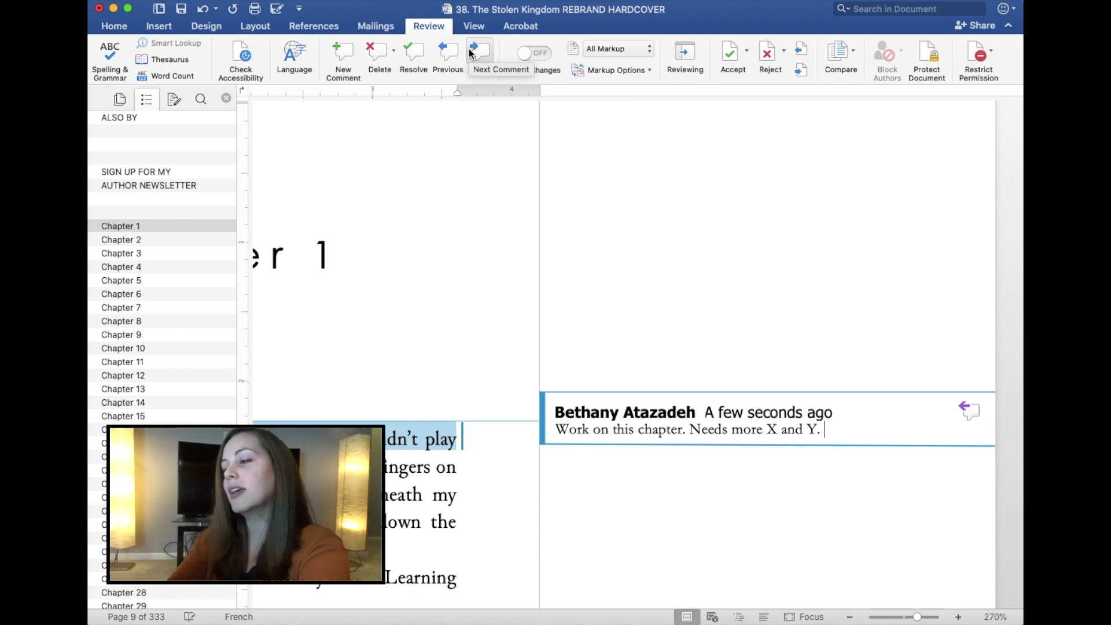
scroll(434, 330, "down", 5)
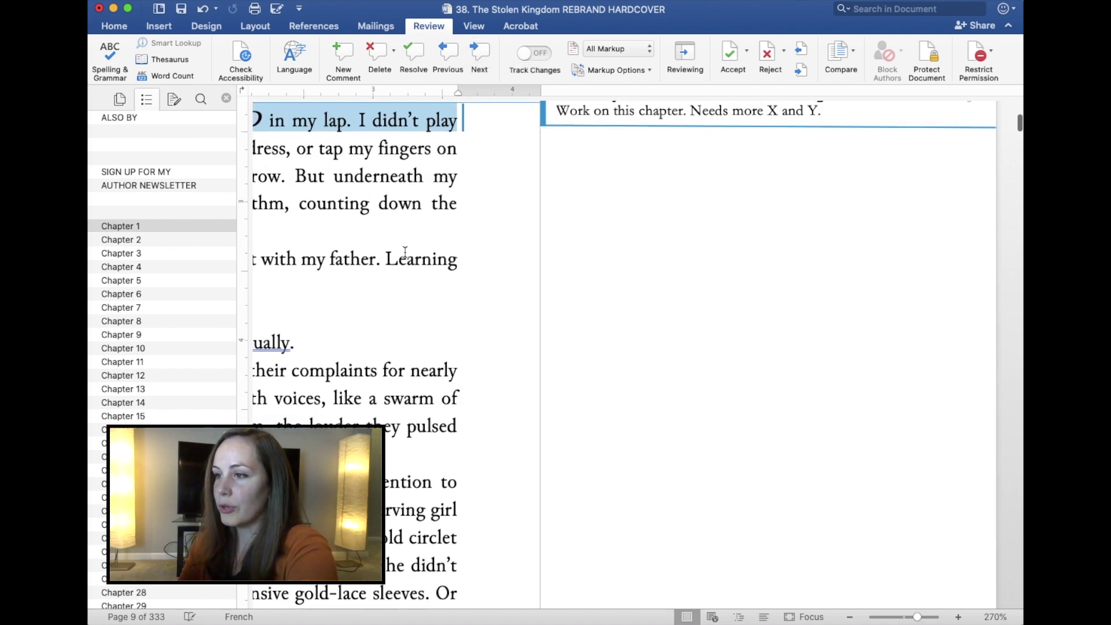
- Comment on the word 'Learning': 'Too many sentences starting with « ing » verb'
double_click(392, 258)
left_click(347, 61)
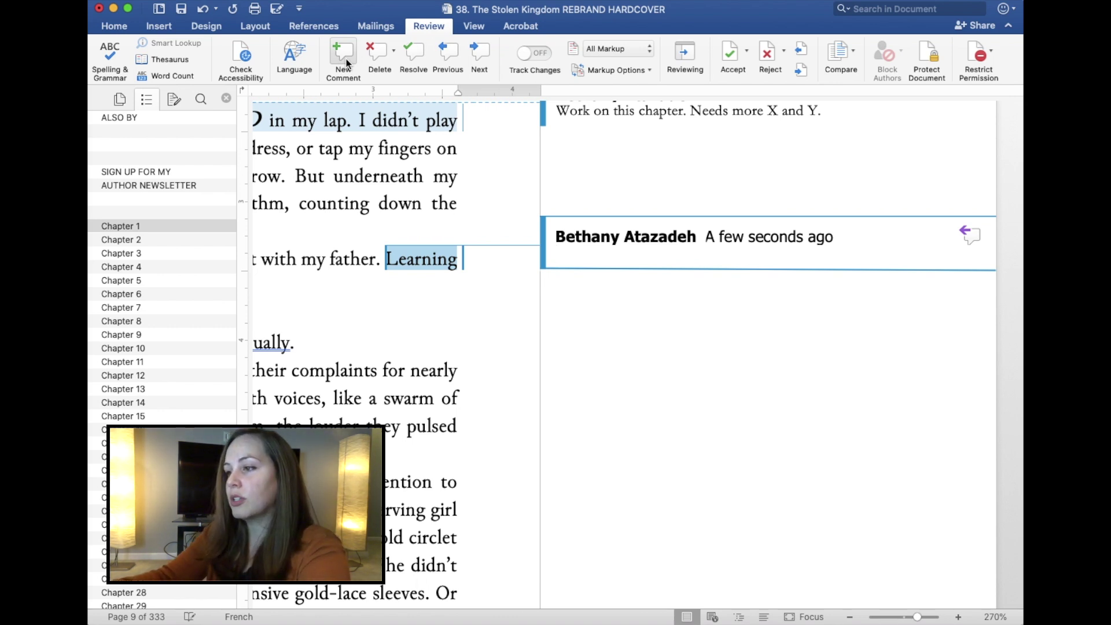
type("Too many sentences starting with")
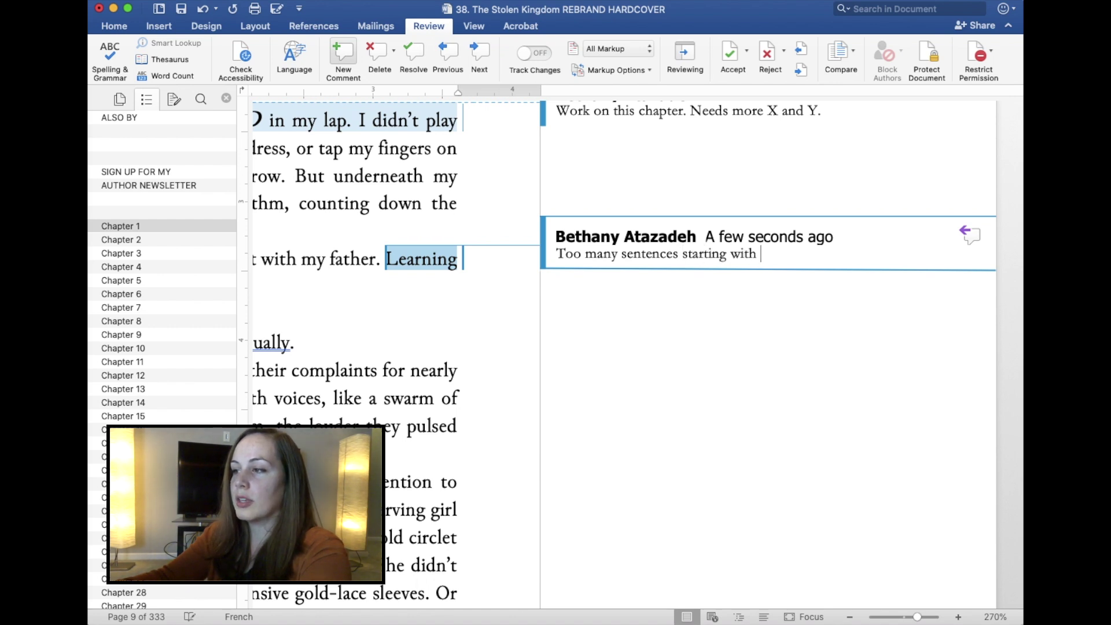
type(" « ing » verb")
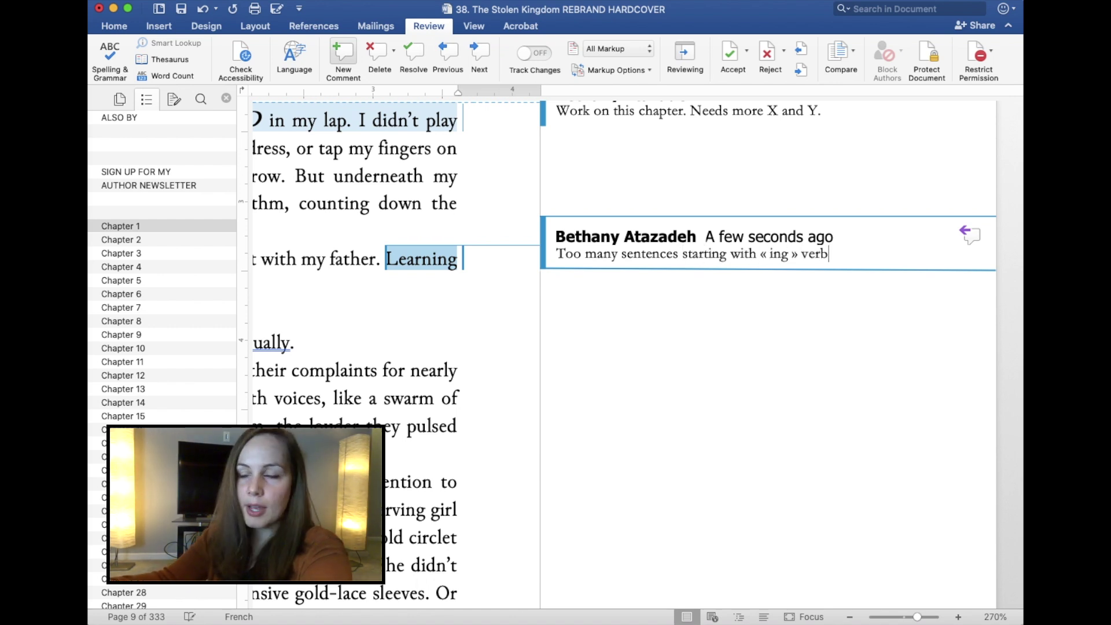
- Step back and forth between the two comments with Previous and Next, ending on the first
left_click(460, 57)
left_click(483, 55)
left_click(482, 56)
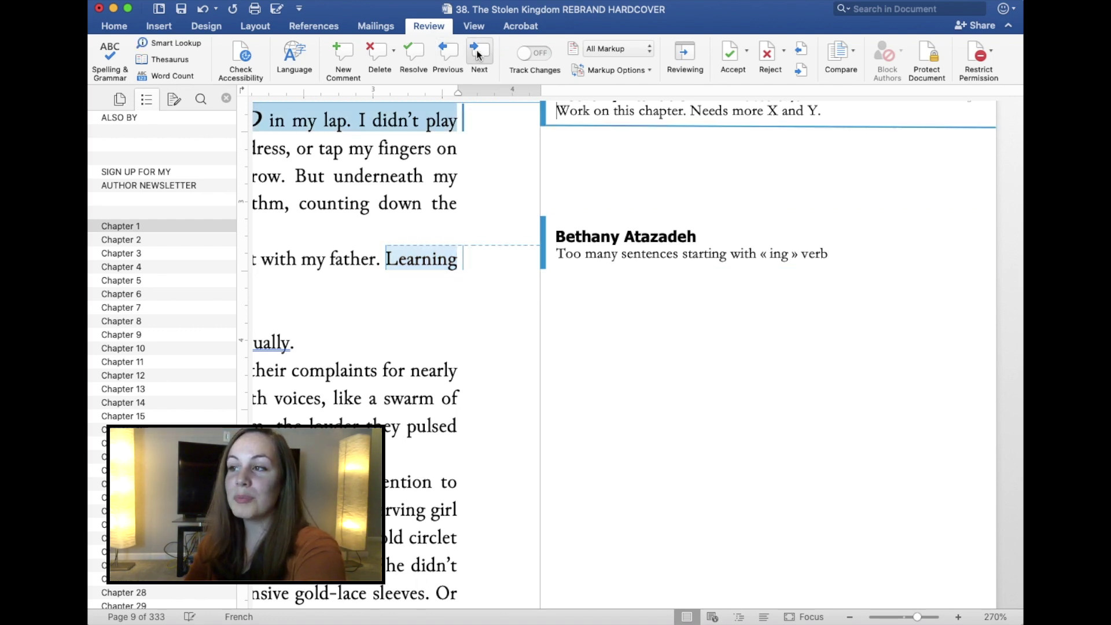
left_click(449, 58)
left_click(481, 55)
left_click(449, 59)
left_click(450, 59)
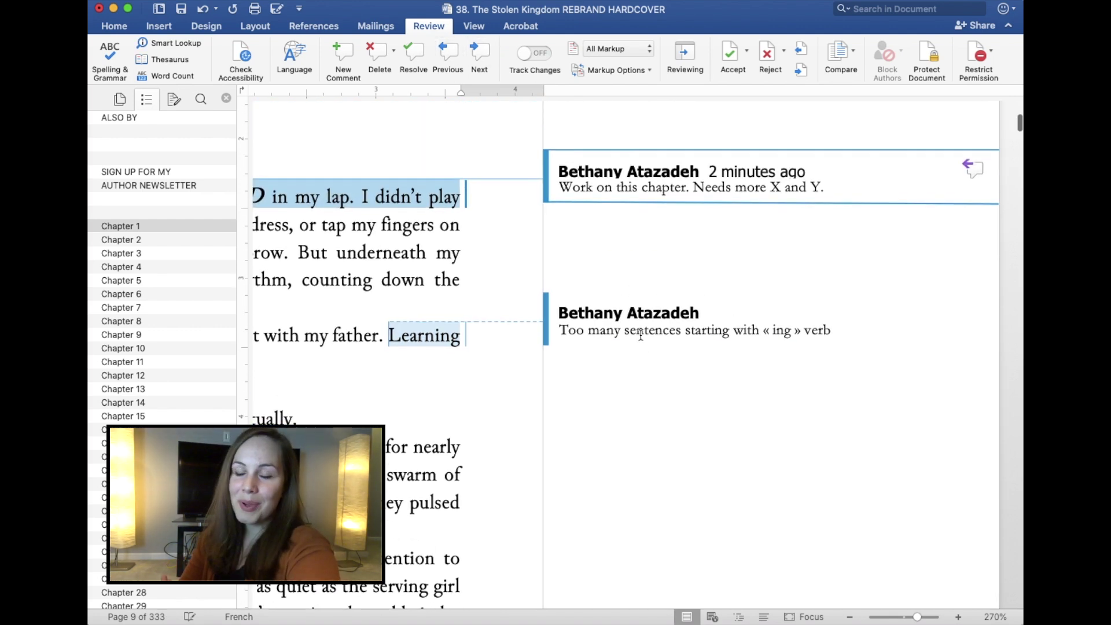
- Open the Reviewing Pane listing the two comments and switch Track Changes on
left_click(175, 101)
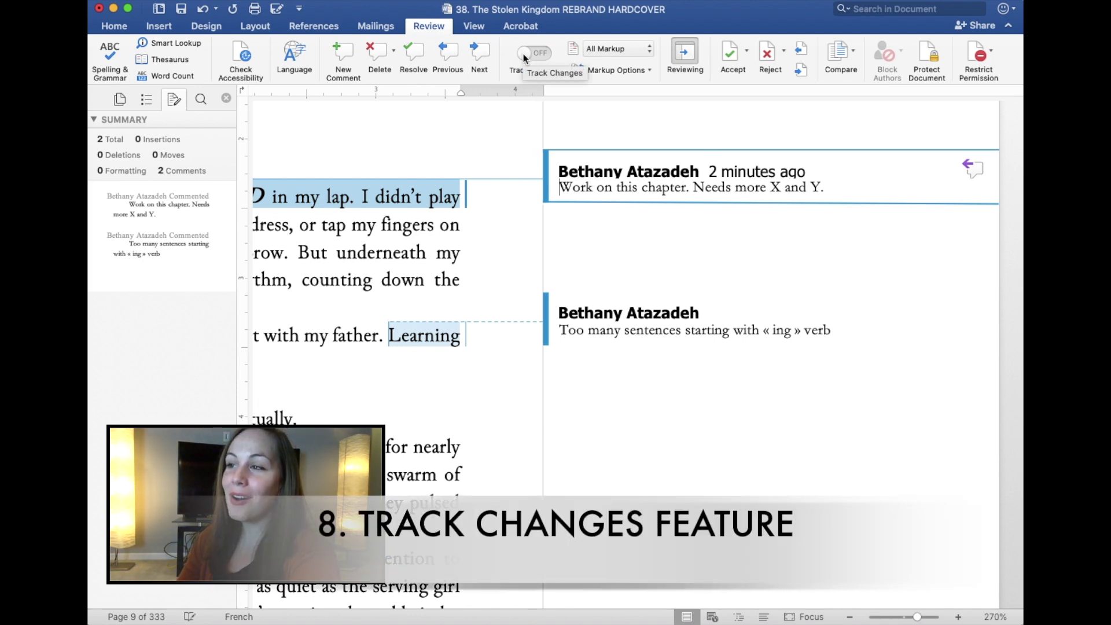
left_click(523, 57)
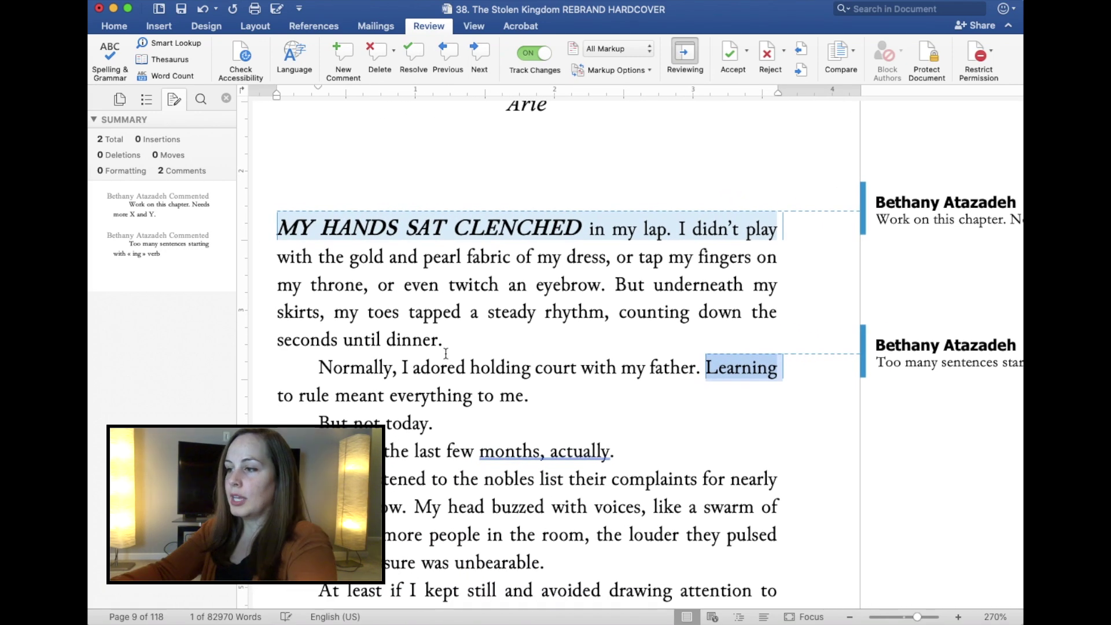
key("BackSpace")
type("It meant ev")
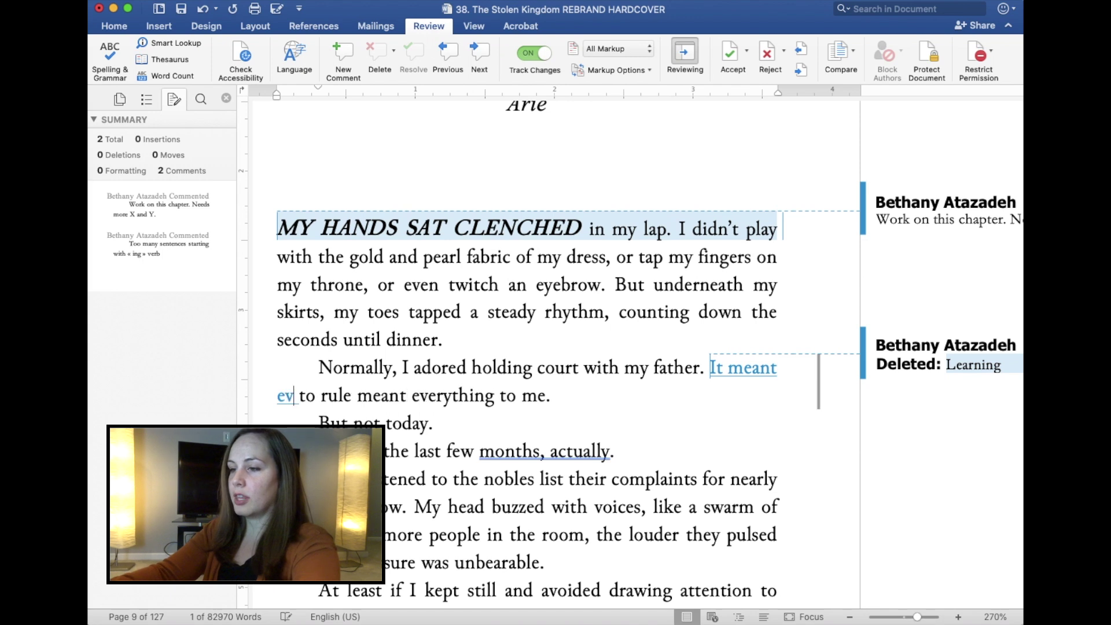
type("erything to me ")
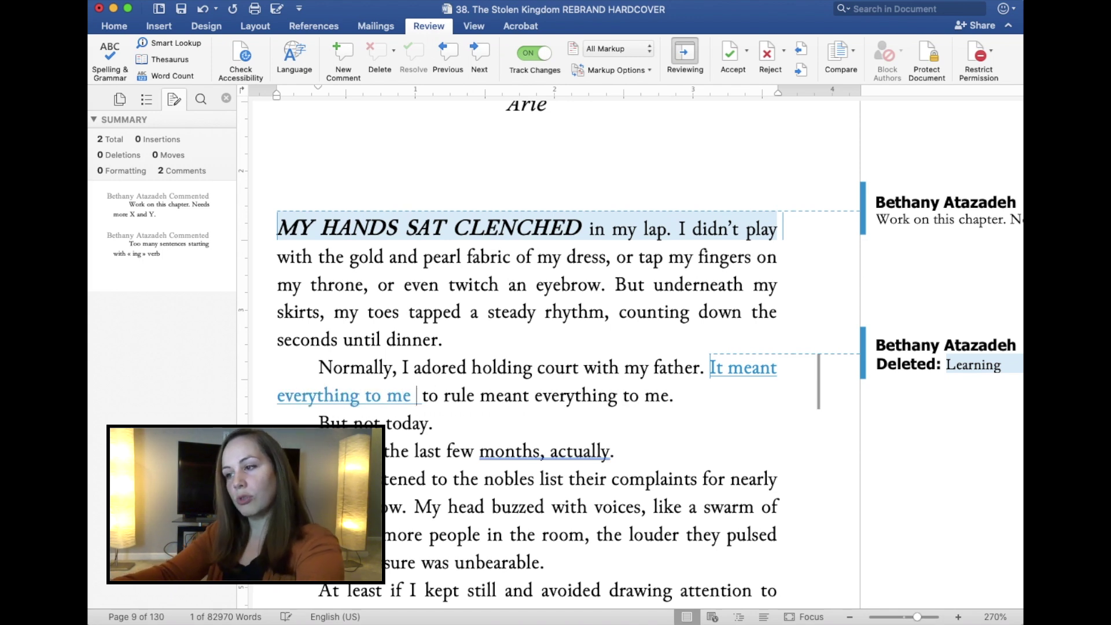
type("to learn")
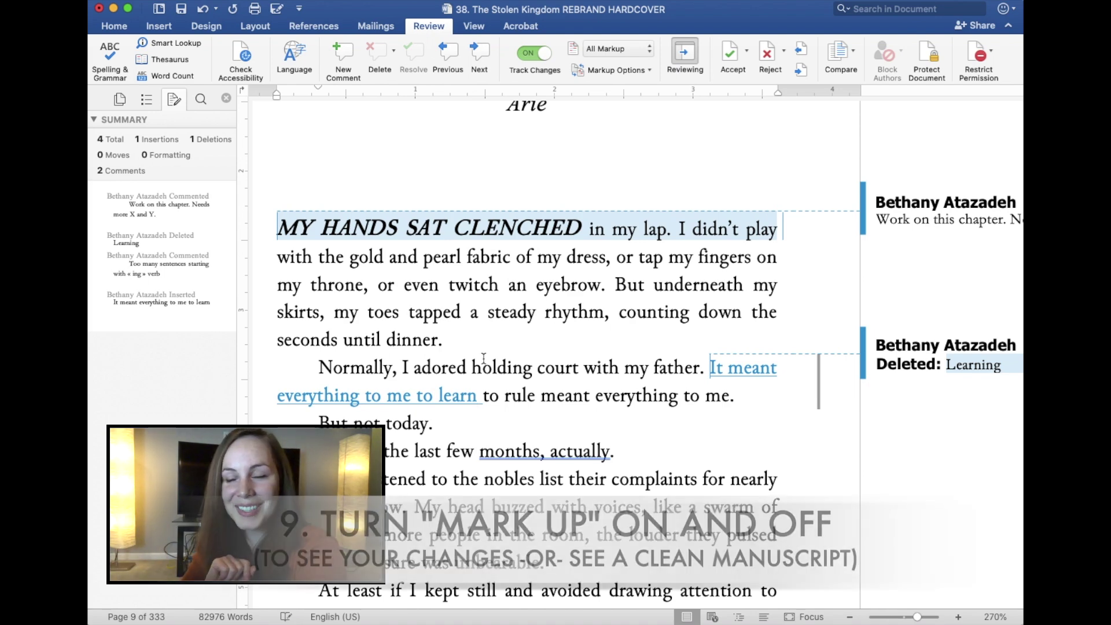
left_click(623, 49)
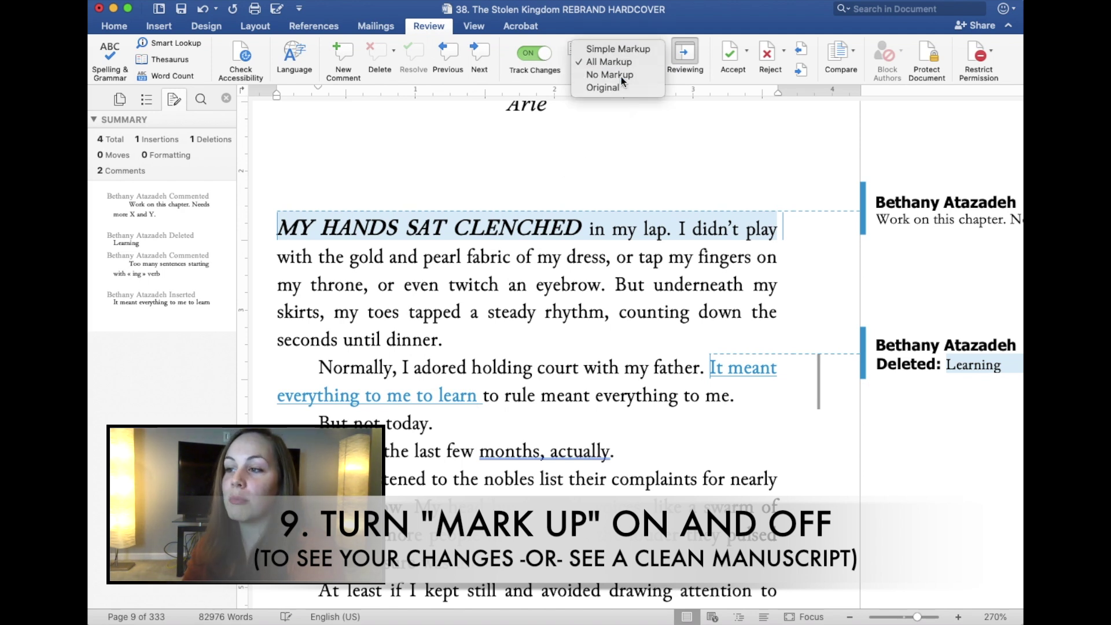
- Switch Display for Review to No Markup and scroll up to the Chapter 1 heading
left_click(620, 75)
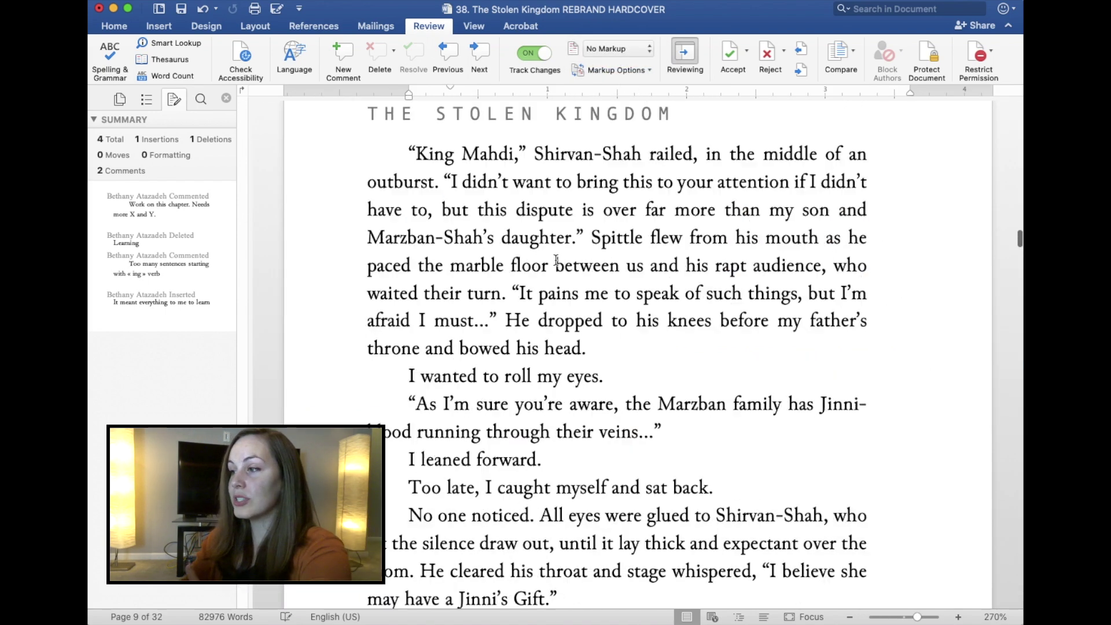
scroll(556, 261, "up", 3)
scroll(556, 260, "up", 3)
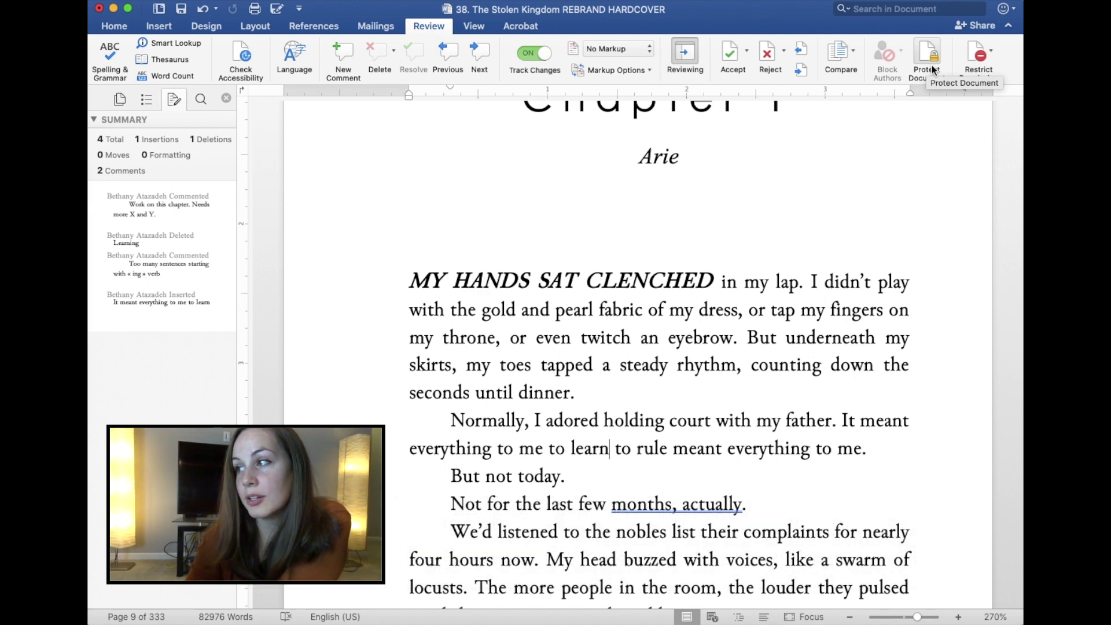
- Look up 'learn' in the Thesaurus and browse synonyms such as absorb, acquire and cram
left_click(183, 61)
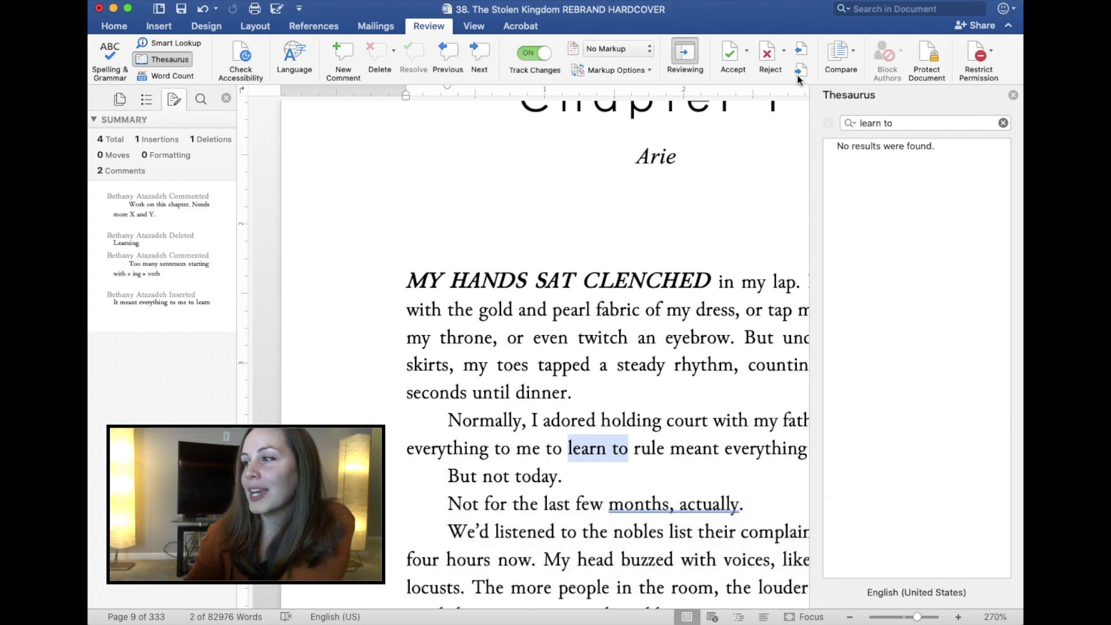
left_click(900, 122)
key("BackSpace")
key("BackSpace")
key("BackSpace")
key("Return")
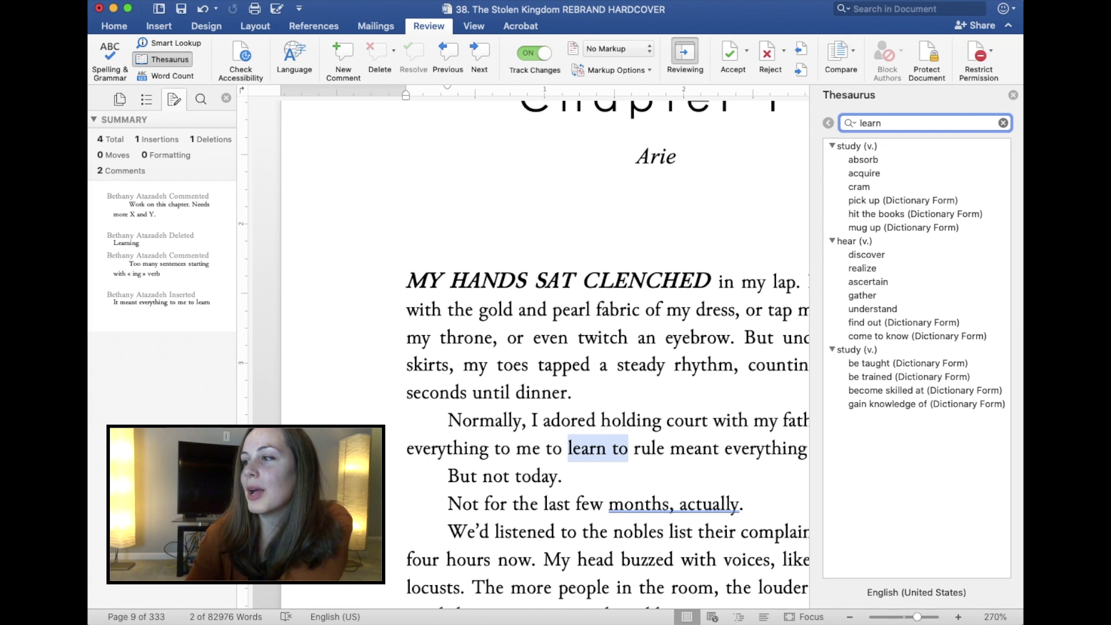
left_click(909, 174)
left_click(896, 161)
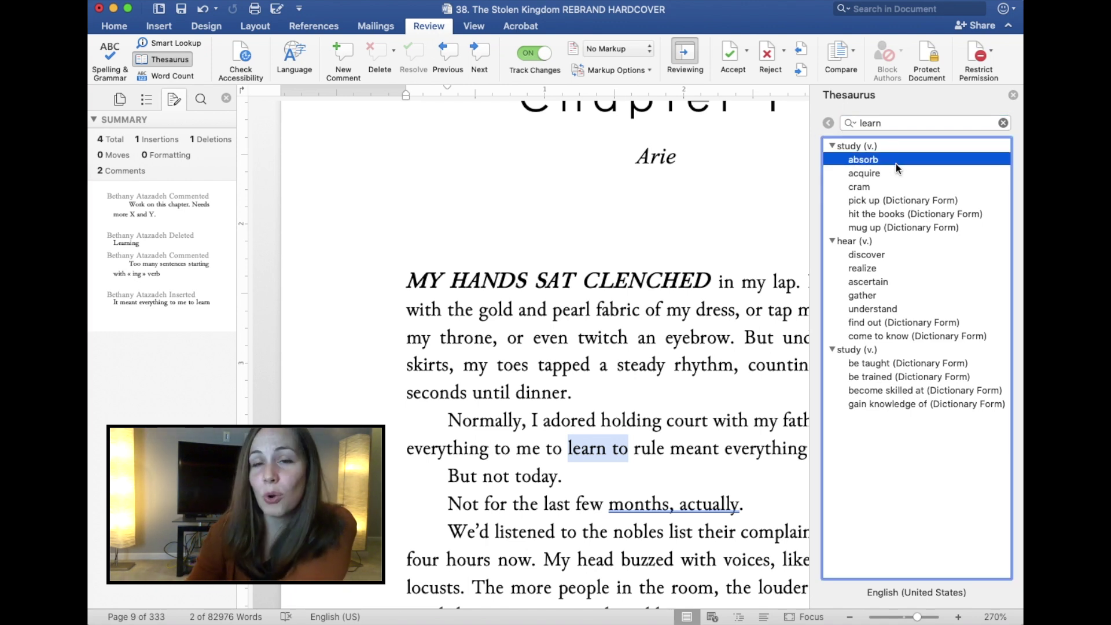
left_click(892, 173)
left_click(883, 186)
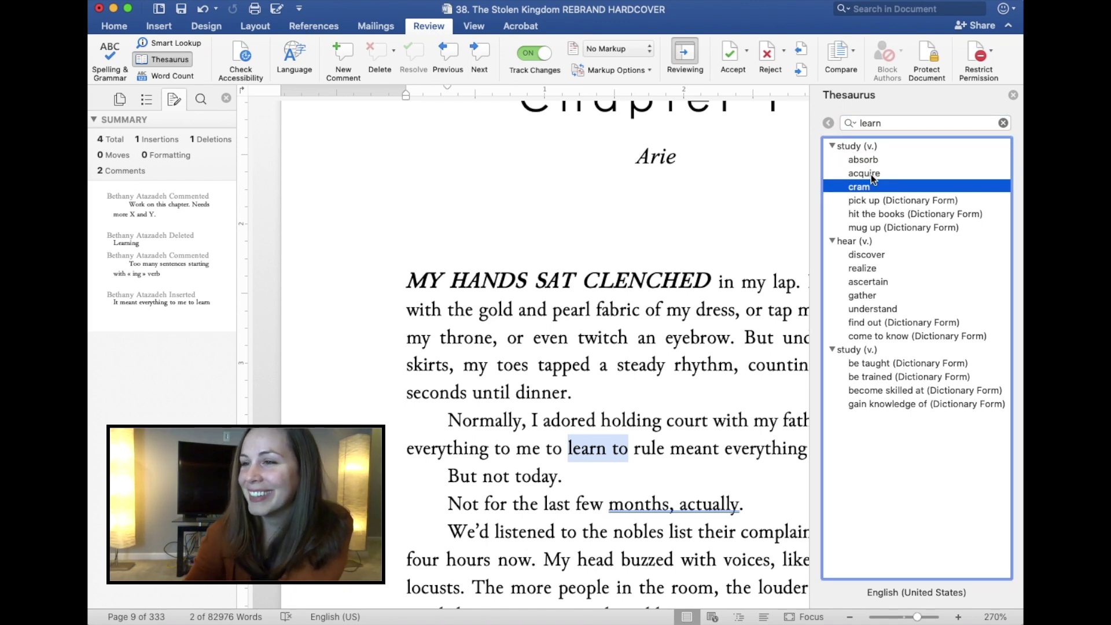
- Check the manuscript's word count statistics, then switch the display back to All Markup
left_click(186, 76)
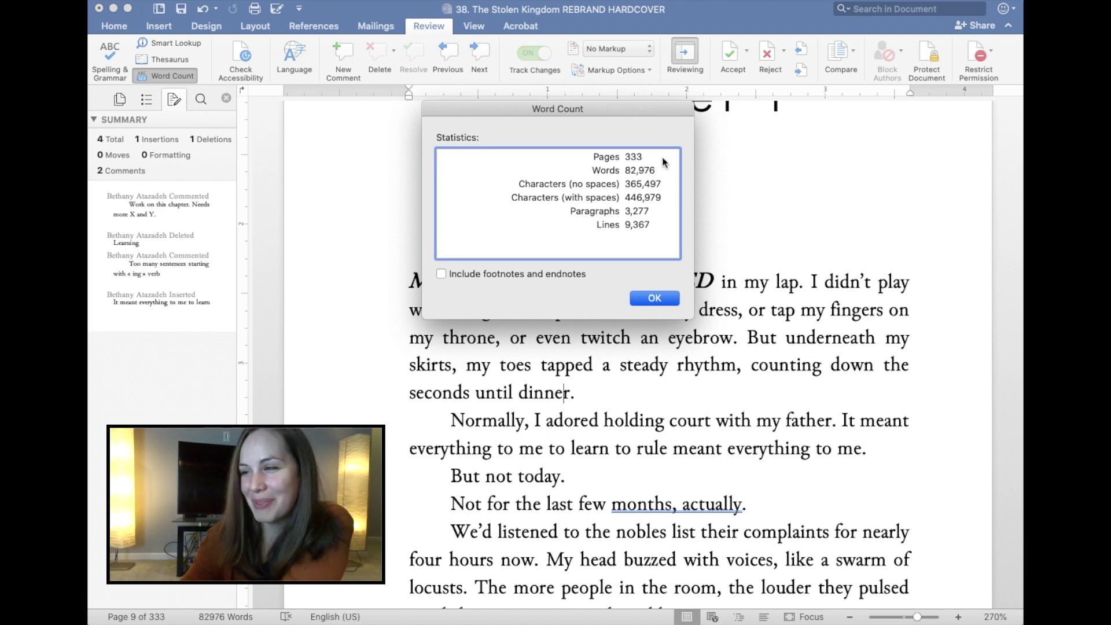
key("Return")
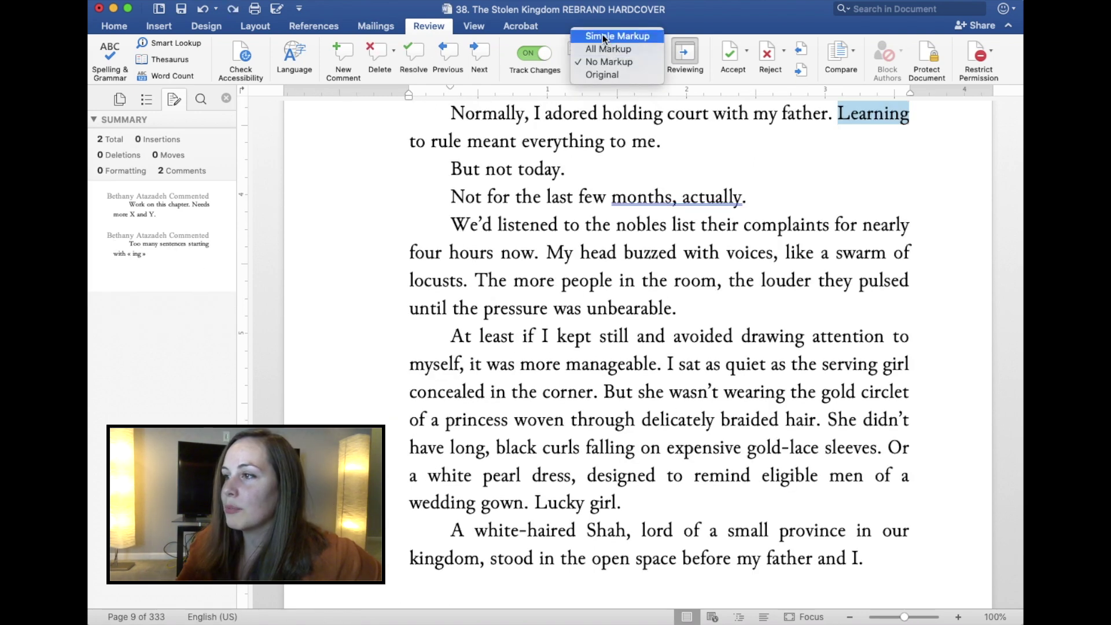
left_click(601, 49)
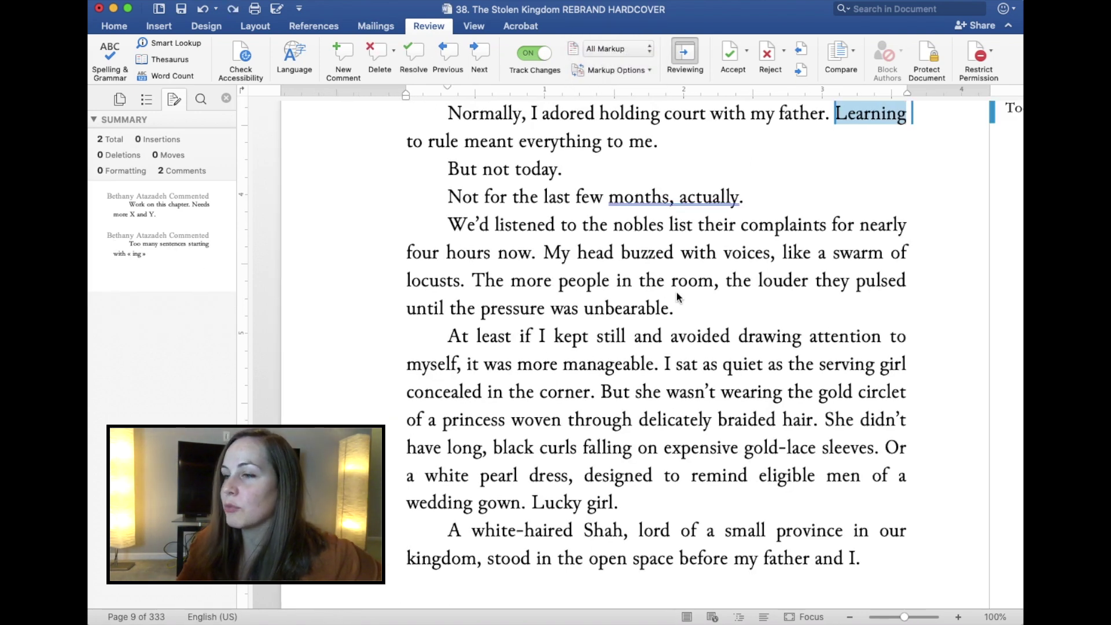
- Undo repeatedly until the second and then the first comment are gone from Chapter 1
left_click(200, 12)
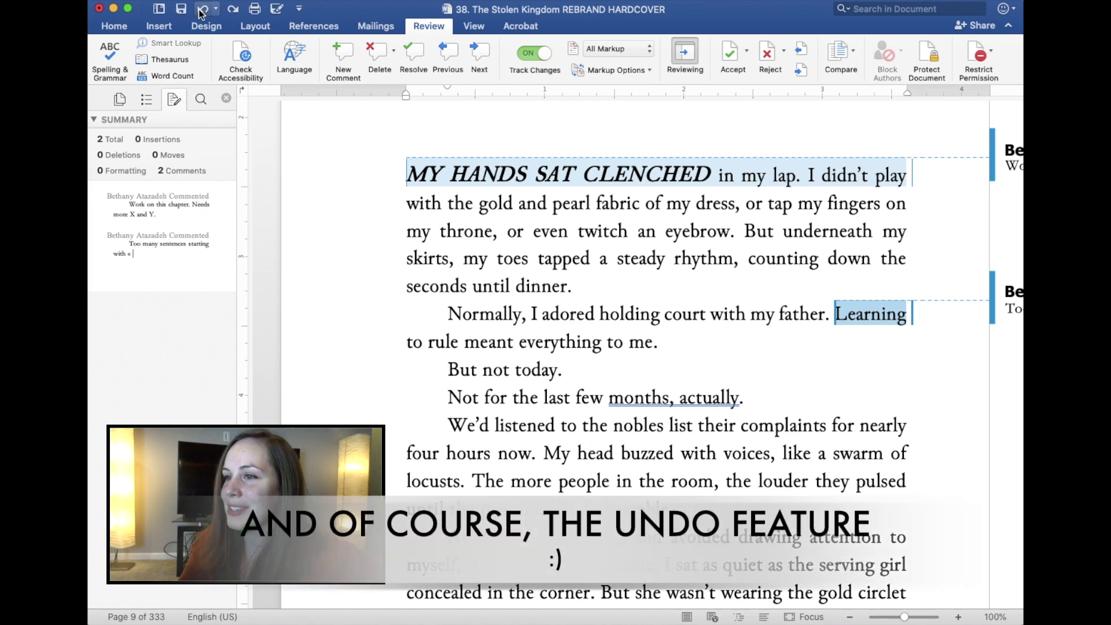
left_click(200, 11)
left_click(201, 11)
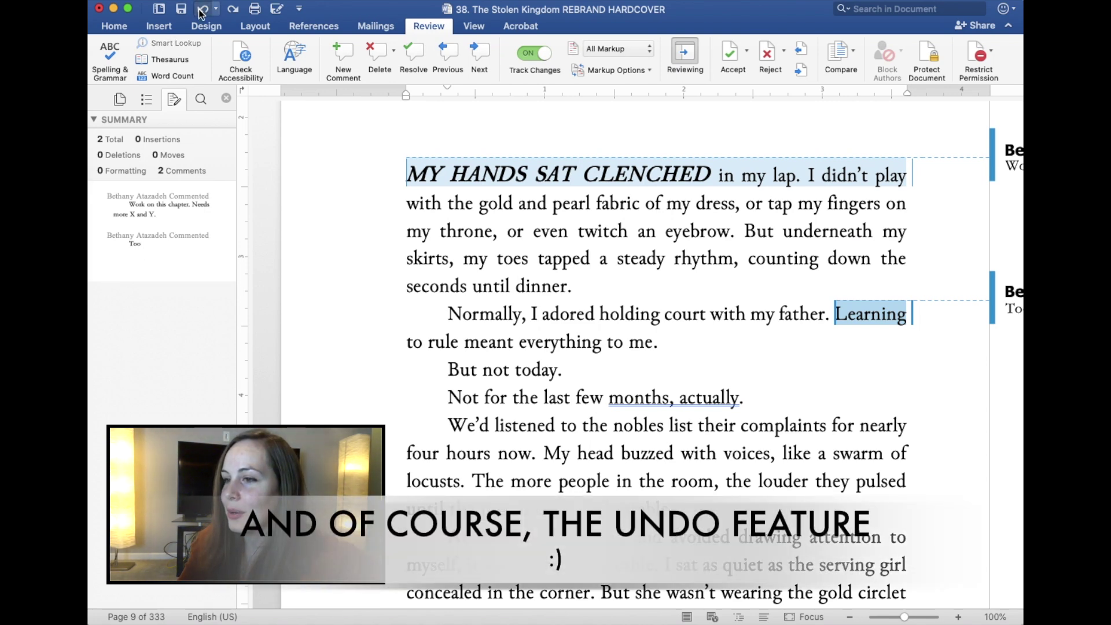
left_click(200, 12)
left_click(200, 12)
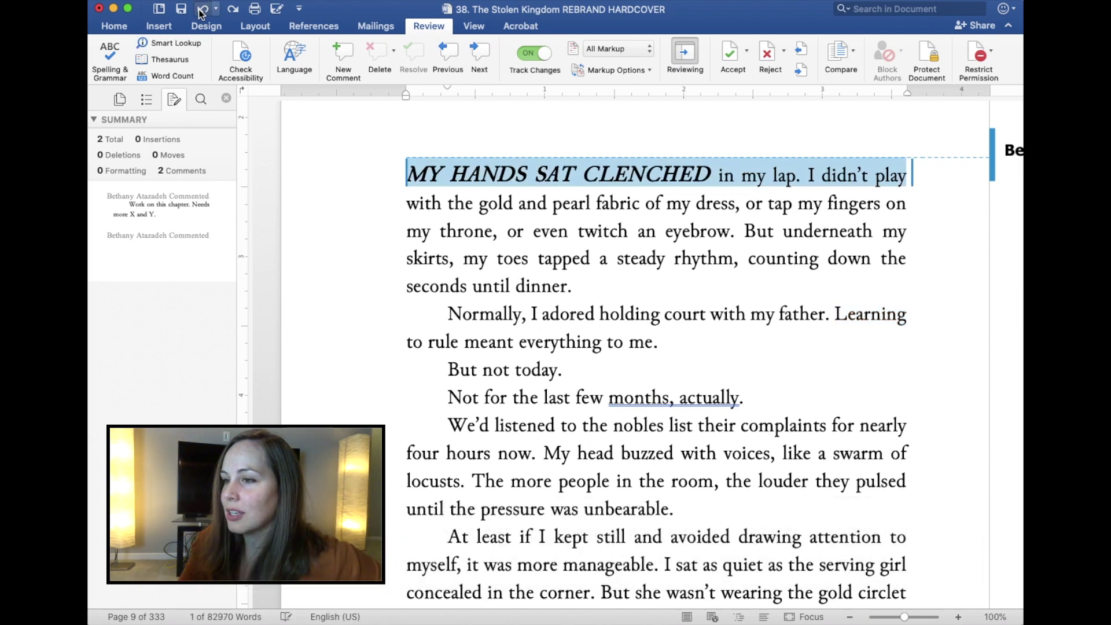
left_click(201, 12)
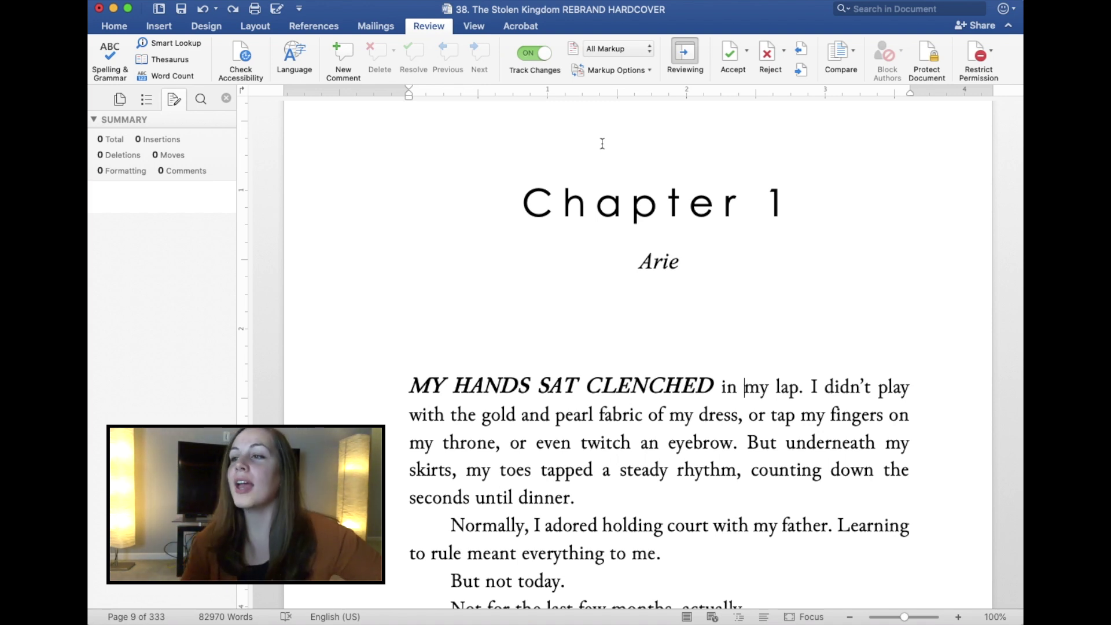
- Browse the View, Review and Layout ribbon tabs, ending on the Home tab
left_click(477, 25)
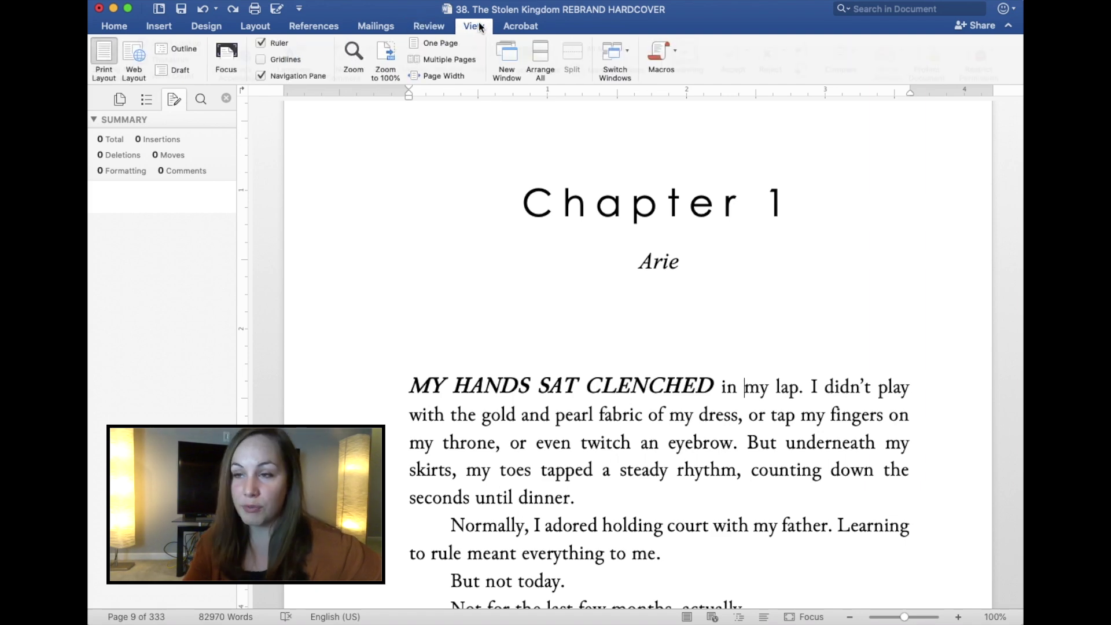
left_click(442, 25)
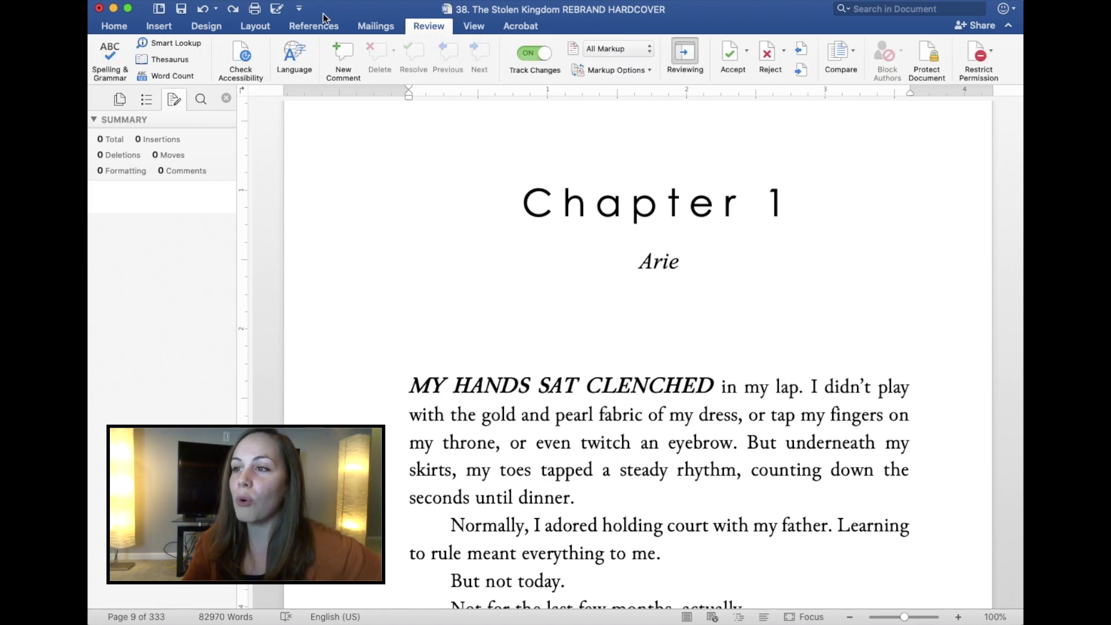
left_click(258, 27)
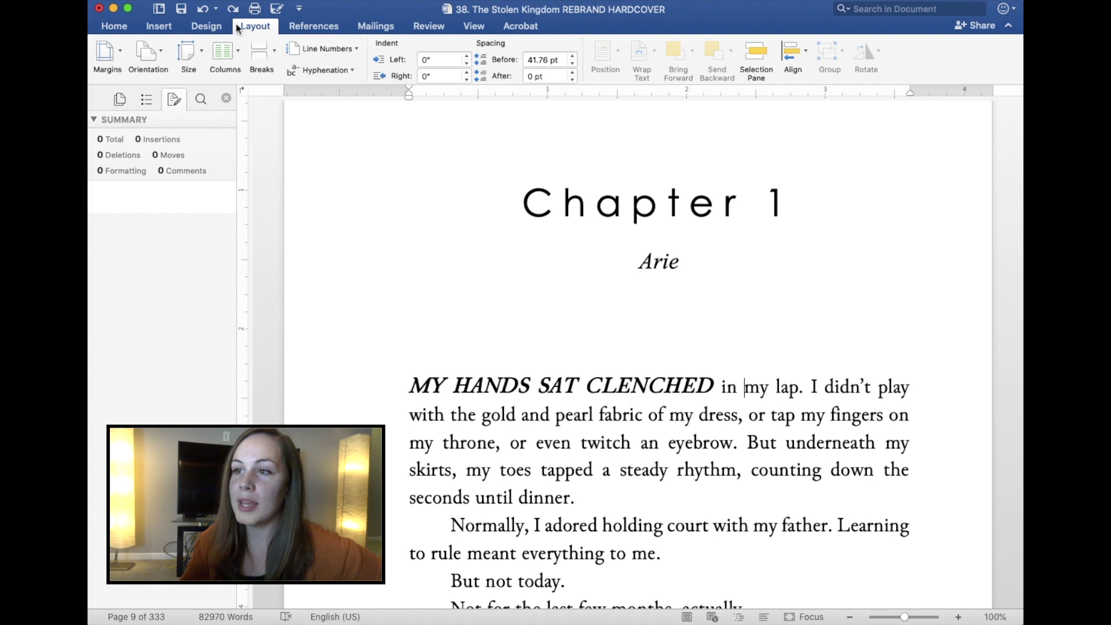
left_click(115, 27)
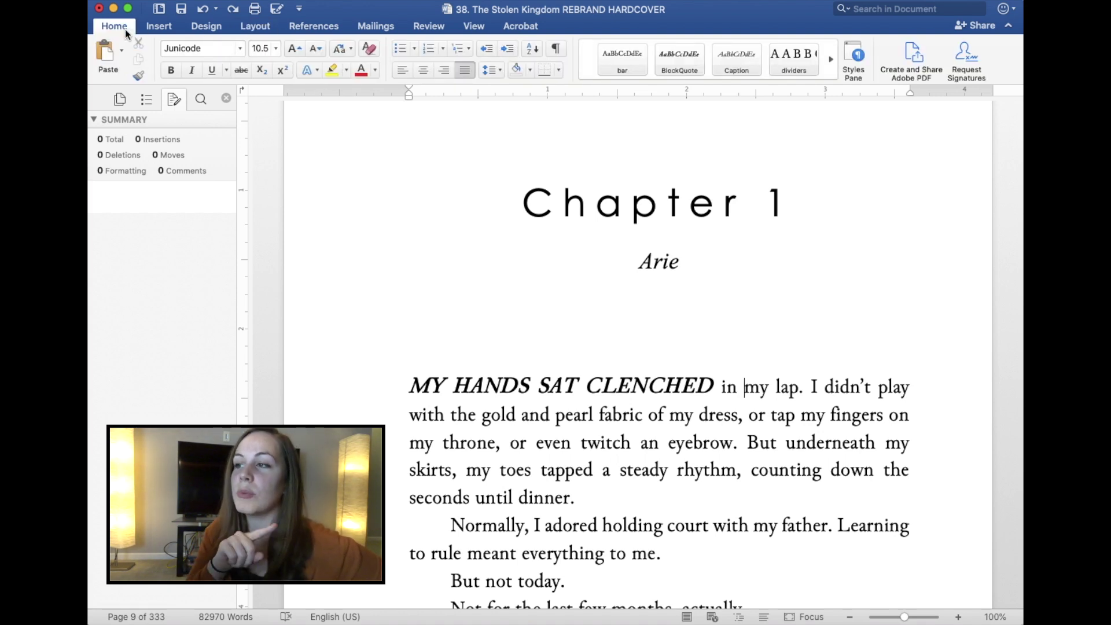